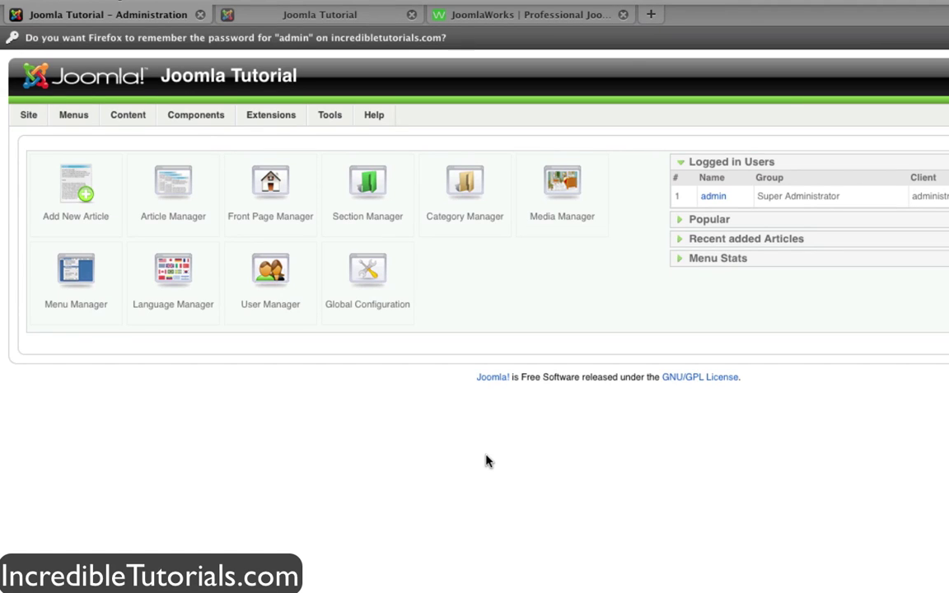
- Download the AllVideos plugin for Joomla! 1.5 from the JoomlaWorks extensions page and dismiss the downloads window
{"action": "left_click", "coordinate": [517, 15]}
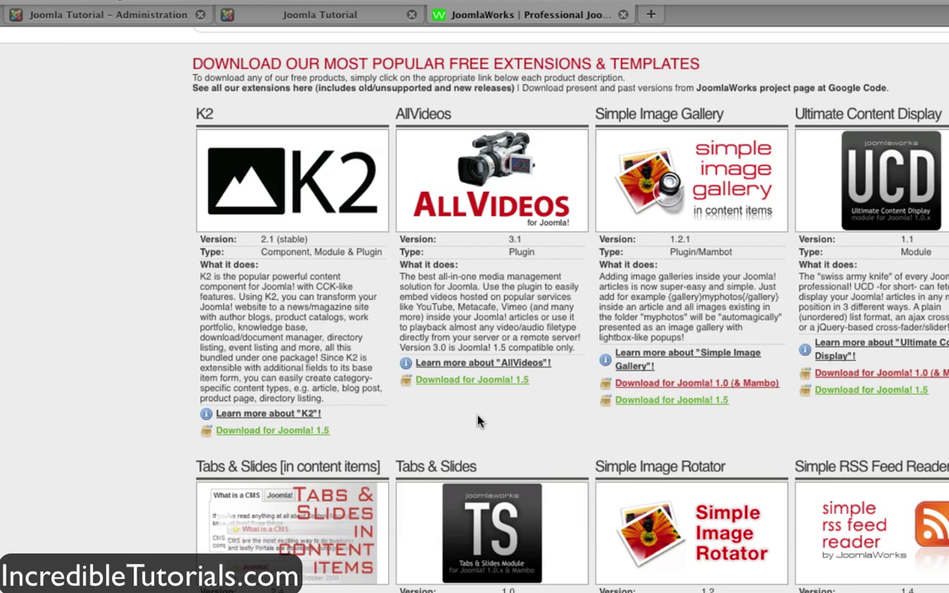
{"action": "left_click", "coordinate": [476, 382]}
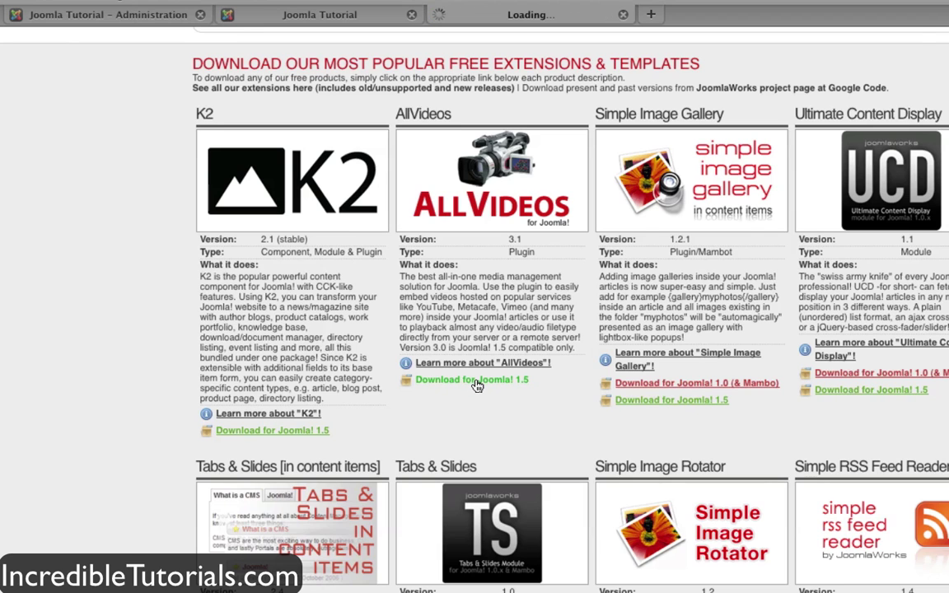
{"action": "left_click", "coordinate": [853, 198]}
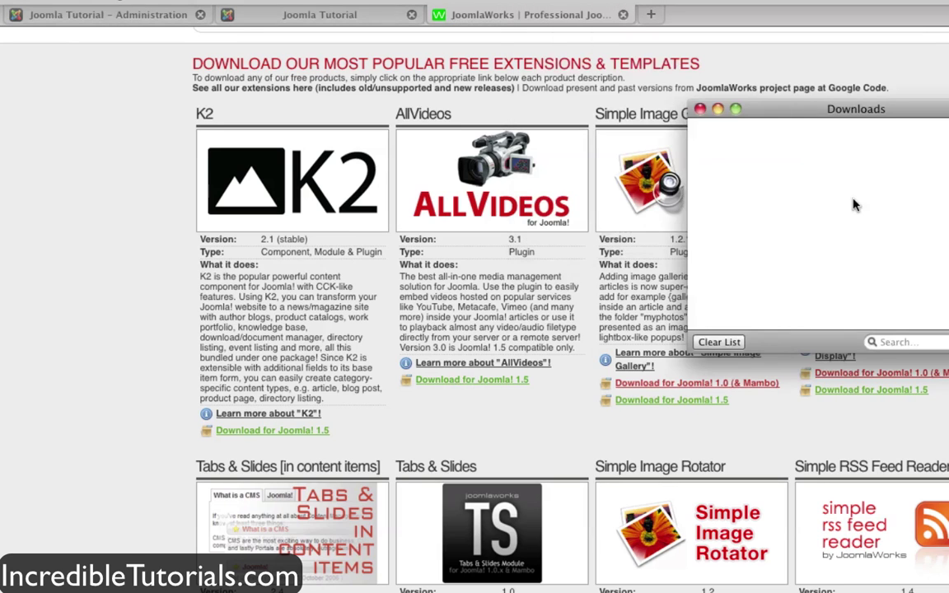
{"action": "left_click", "coordinate": [699, 109]}
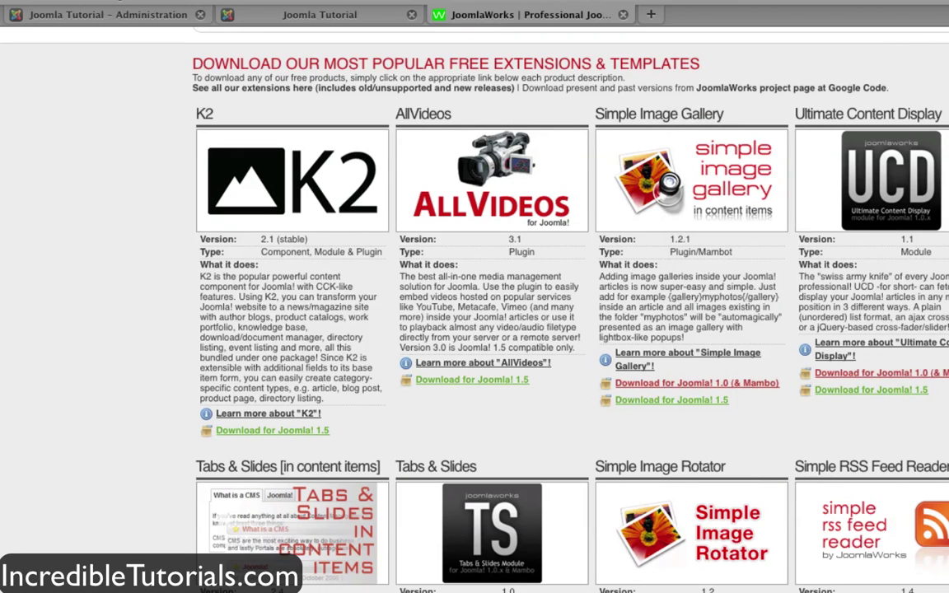
- Install the plugin package plg_jw_allvideos-v3.1_j1.5.zip from the Downloads folder in the Joomla administration
{"action": "left_click", "coordinate": [111, 15]}
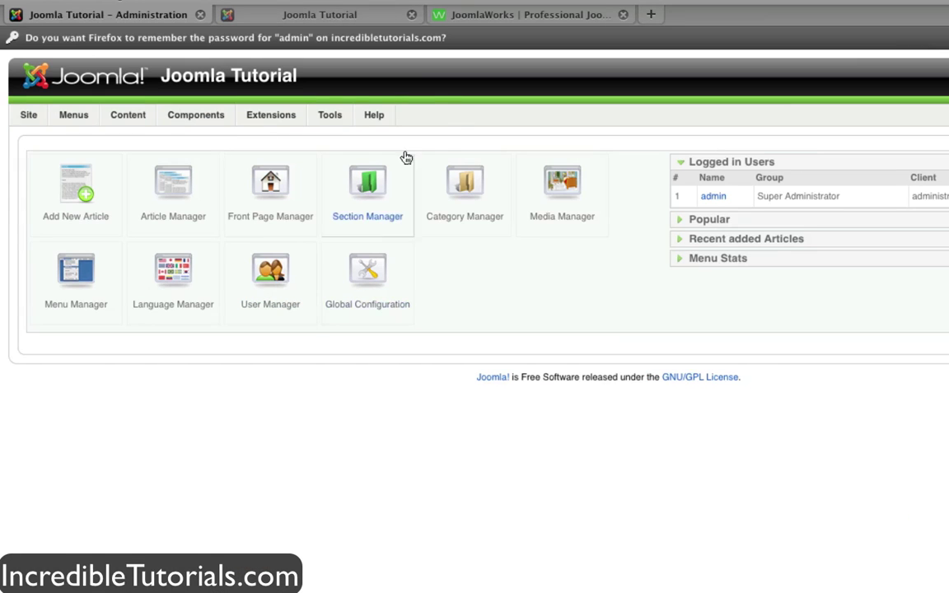
{"action": "mouse_move", "coordinate": [255, 114]}
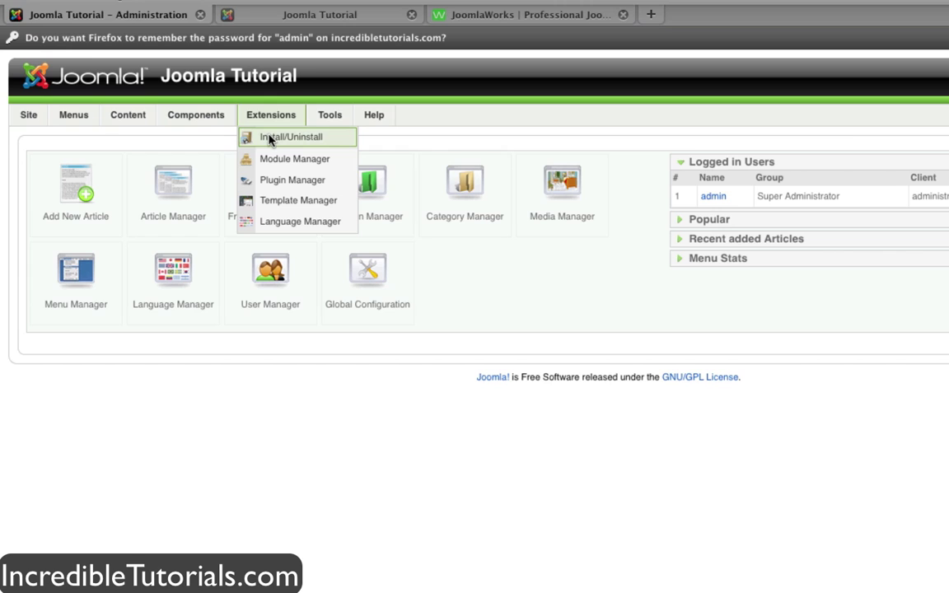
{"action": "left_click", "coordinate": [269, 139]}
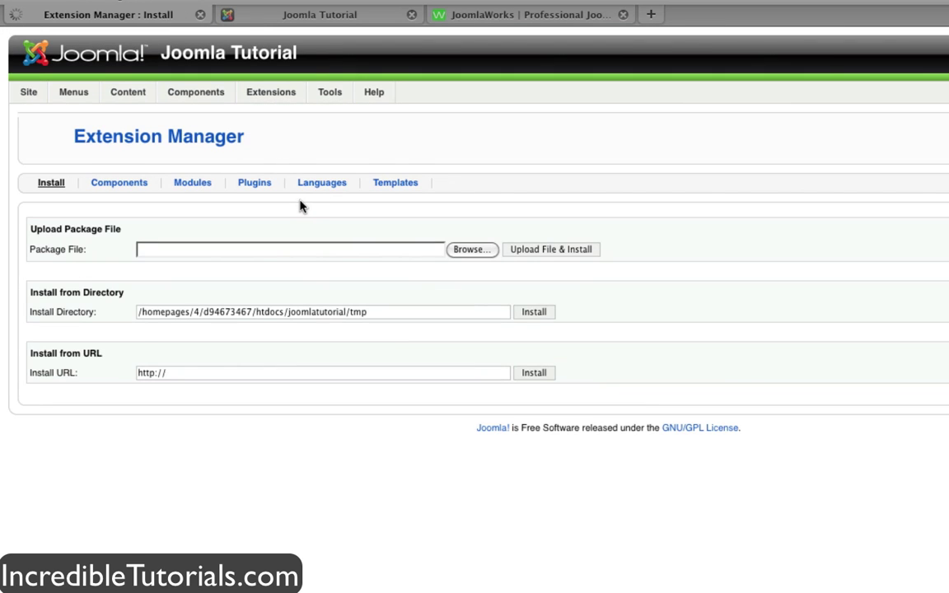
{"action": "left_click", "coordinate": [481, 255]}
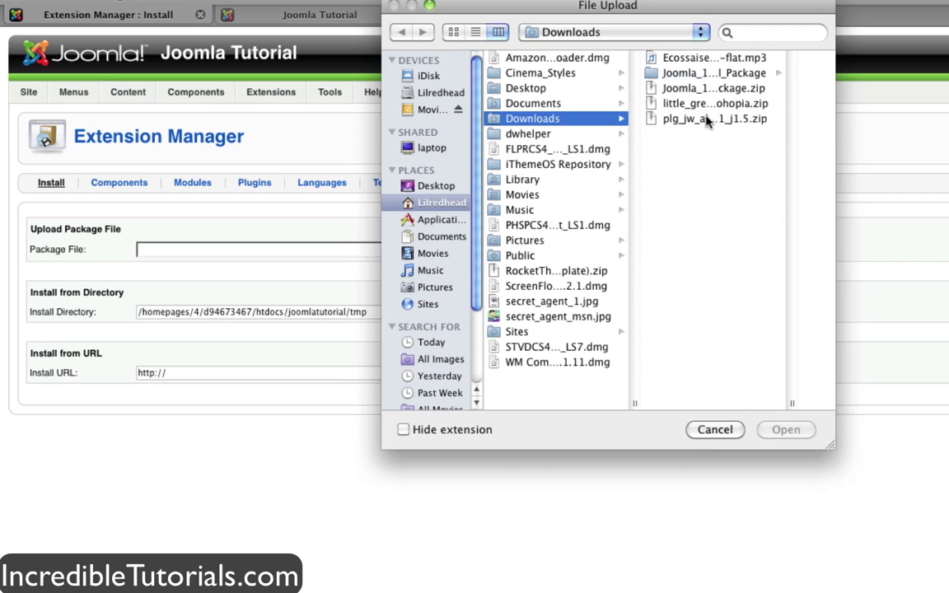
{"action": "left_click", "coordinate": [712, 121]}
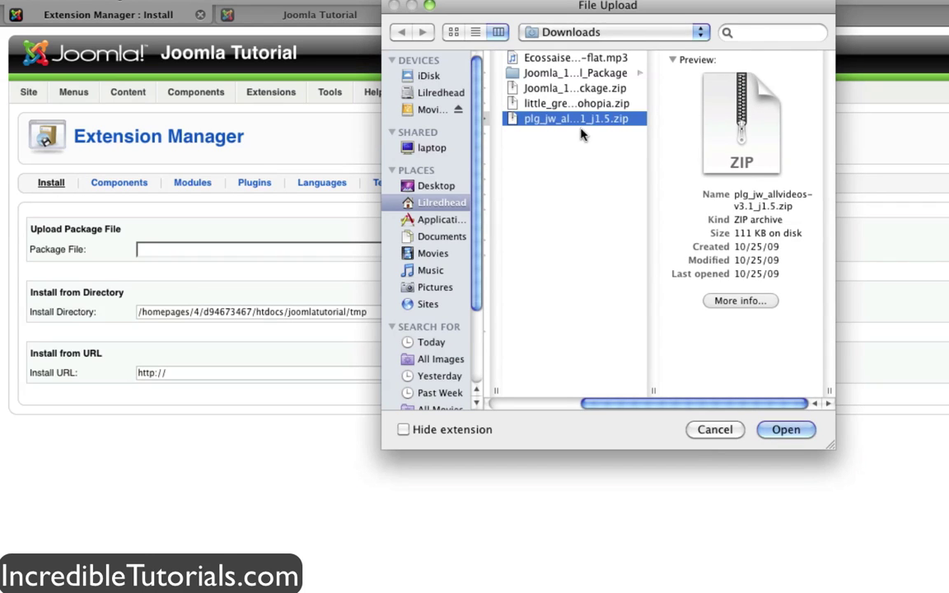
{"action": "left_click", "coordinate": [787, 430]}
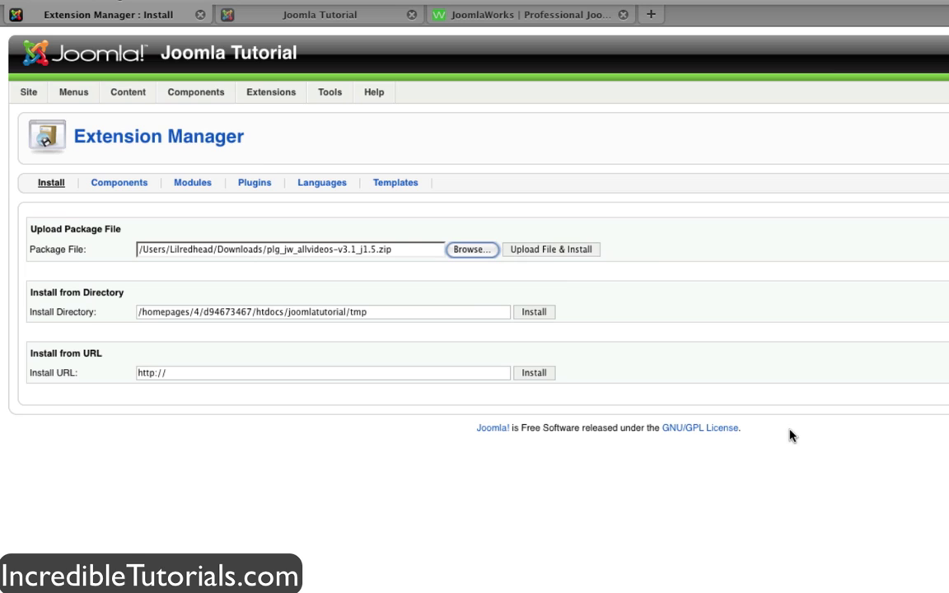
{"action": "left_click", "coordinate": [546, 250]}
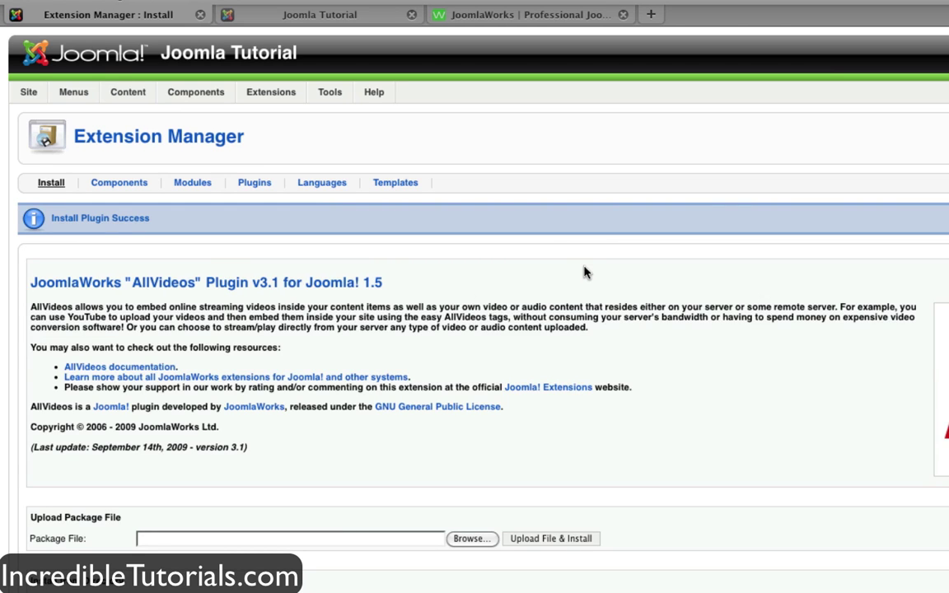
- Enable the AllVideos (by JoomlaWorks) plugin in the Plugin Manager
{"action": "scroll", "coordinate": [593, 271], "scroll_direction": "down", "scroll_amount": 3}
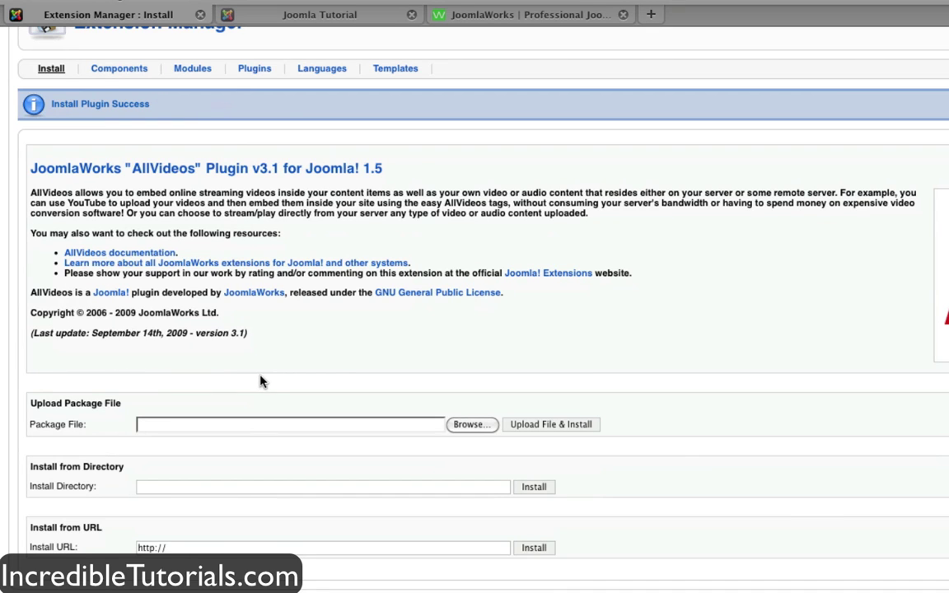
{"action": "scroll", "coordinate": [259, 380], "scroll_direction": "up", "scroll_amount": 3}
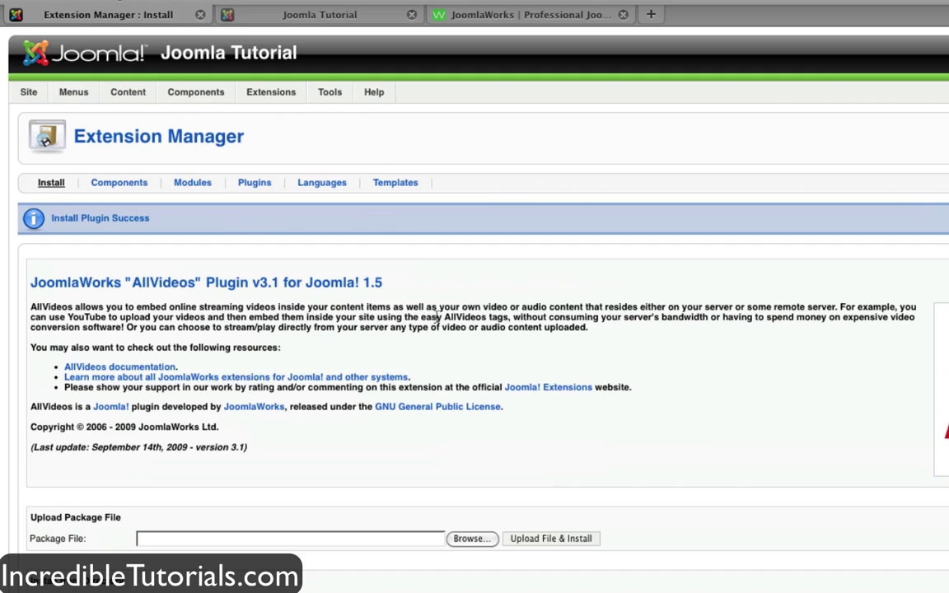
{"action": "mouse_move", "coordinate": [265, 96]}
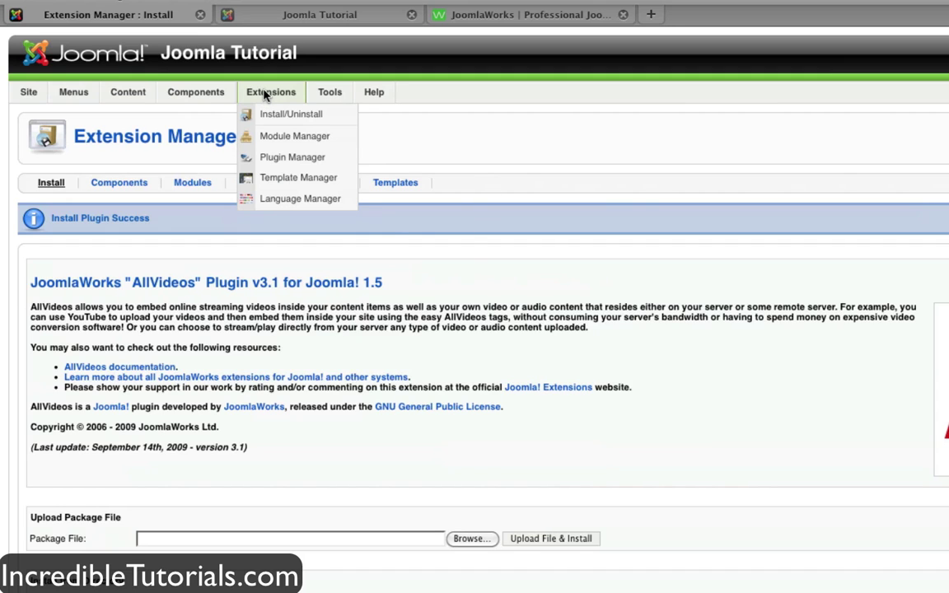
{"action": "left_click", "coordinate": [277, 162]}
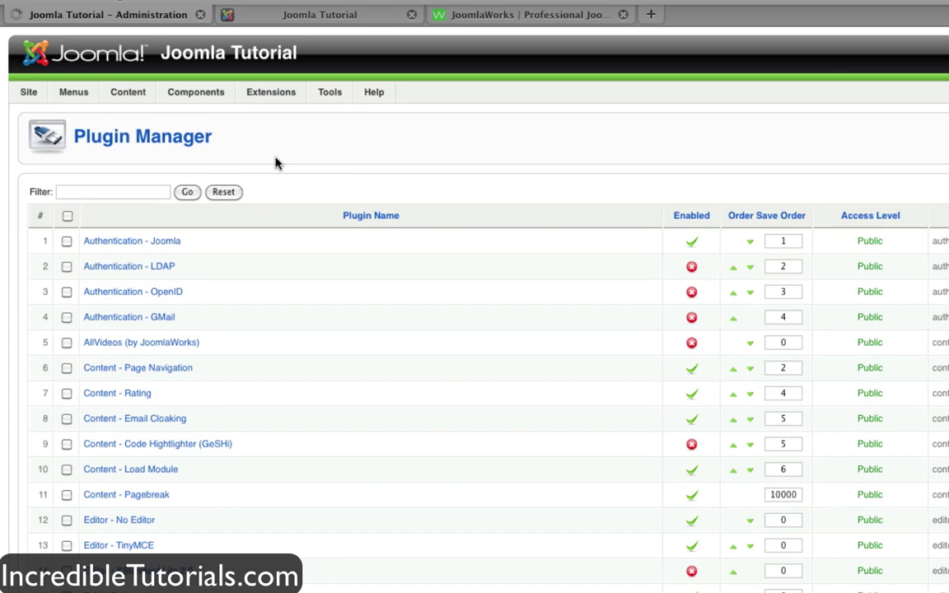
{"action": "scroll", "coordinate": [386, 196], "scroll_direction": "down", "scroll_amount": 1}
{"action": "scroll", "coordinate": [386, 196], "scroll_direction": "down", "scroll_amount": 5}
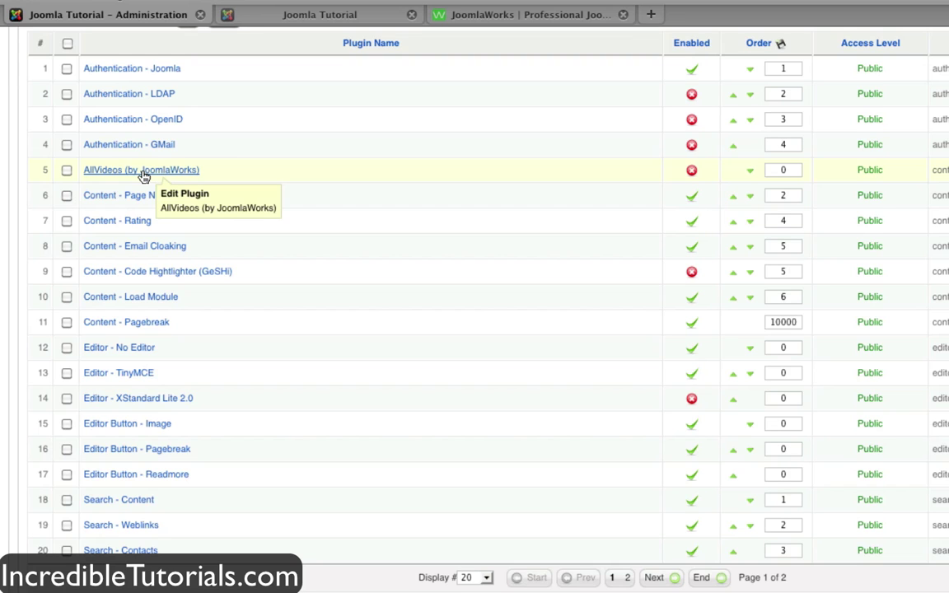
{"action": "left_click", "coordinate": [690, 178]}
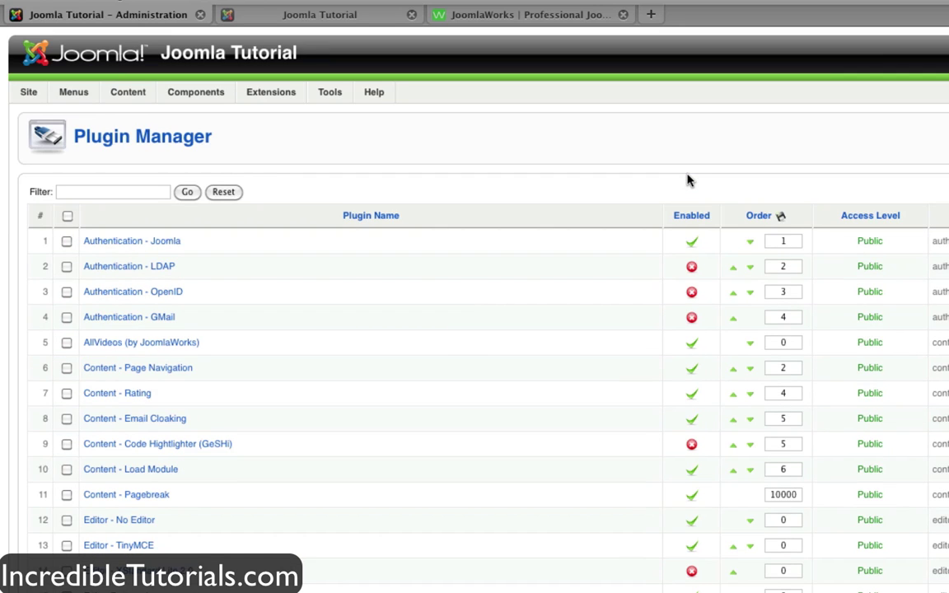
- Open the AllVideos plugin's settings, review its video and audio parameters, and save them
{"action": "left_click", "coordinate": [163, 349]}
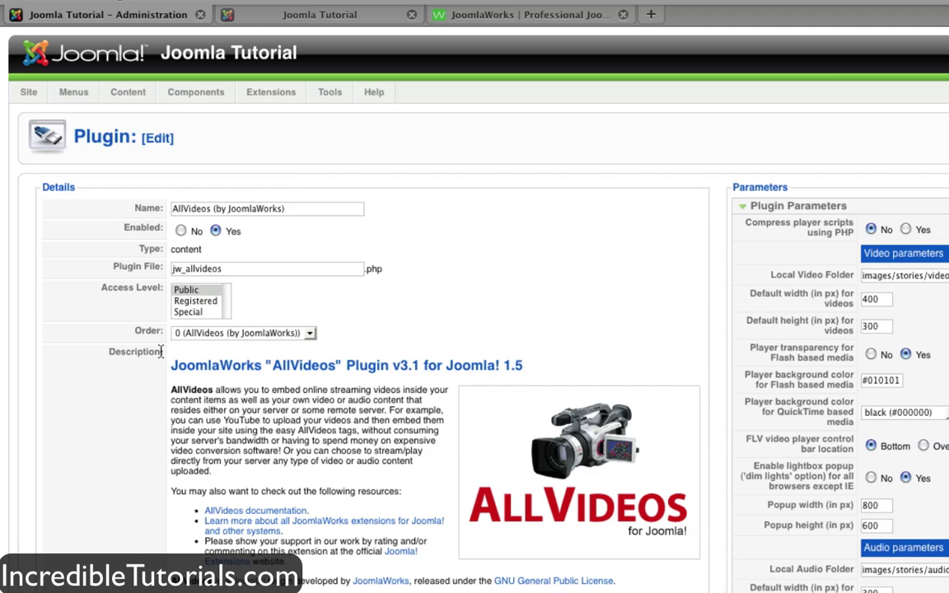
{"action": "scroll", "coordinate": [114, 358], "scroll_direction": "down", "scroll_amount": 3}
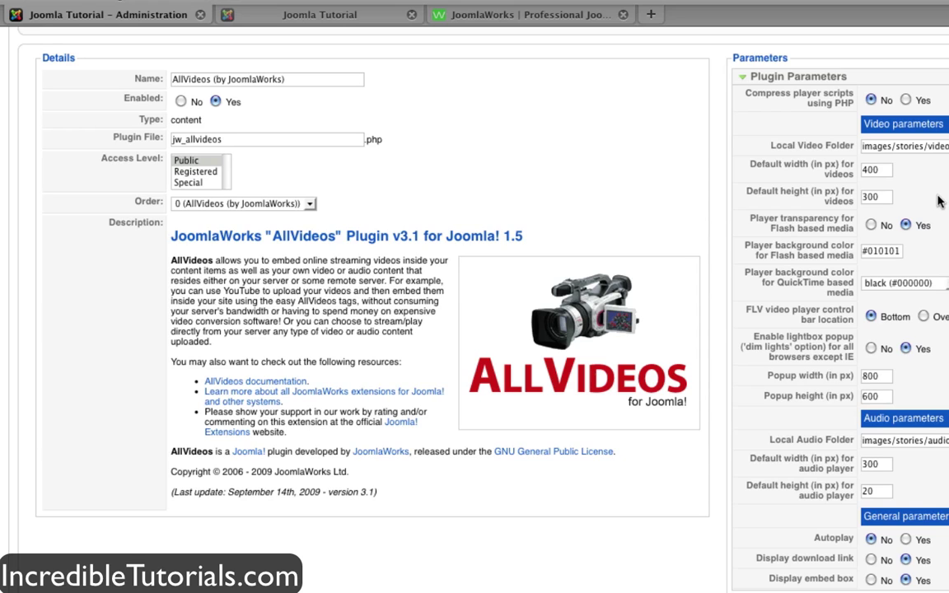
{"action": "left_click", "coordinate": [880, 170]}
{"action": "scroll", "coordinate": [475, 288], "scroll_direction": "down", "scroll_amount": 1}
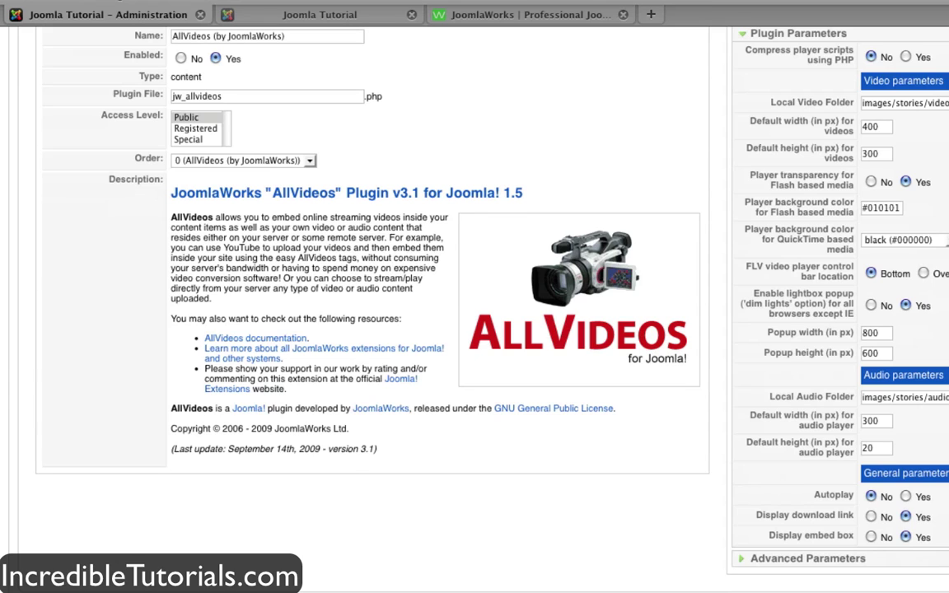
{"action": "scroll", "coordinate": [383, 500], "scroll_direction": "up", "scroll_amount": 2}
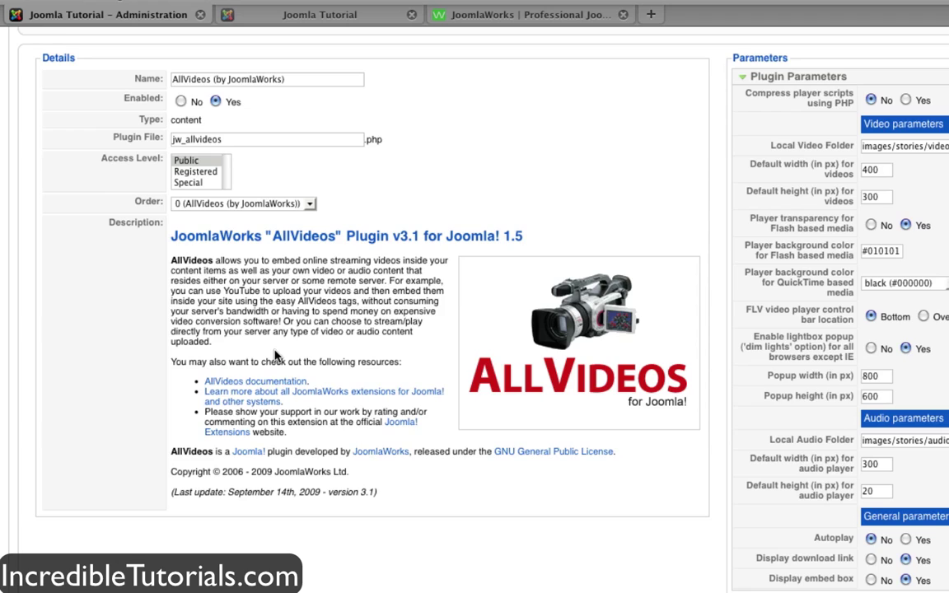
{"action": "scroll", "coordinate": [275, 356], "scroll_direction": "up", "scroll_amount": 3}
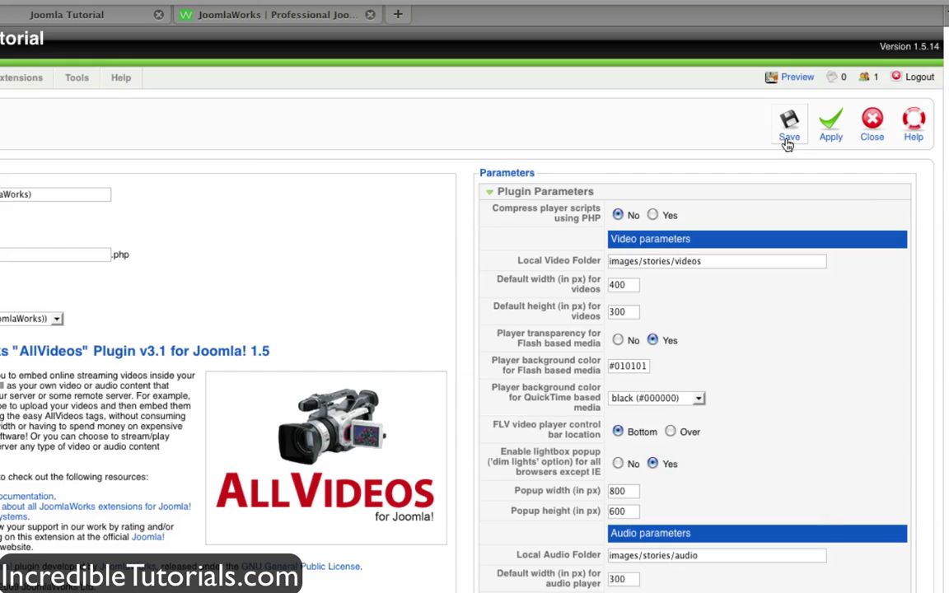
{"action": "scroll", "coordinate": [789, 138], "scroll_direction": "up", "scroll_amount": 1}
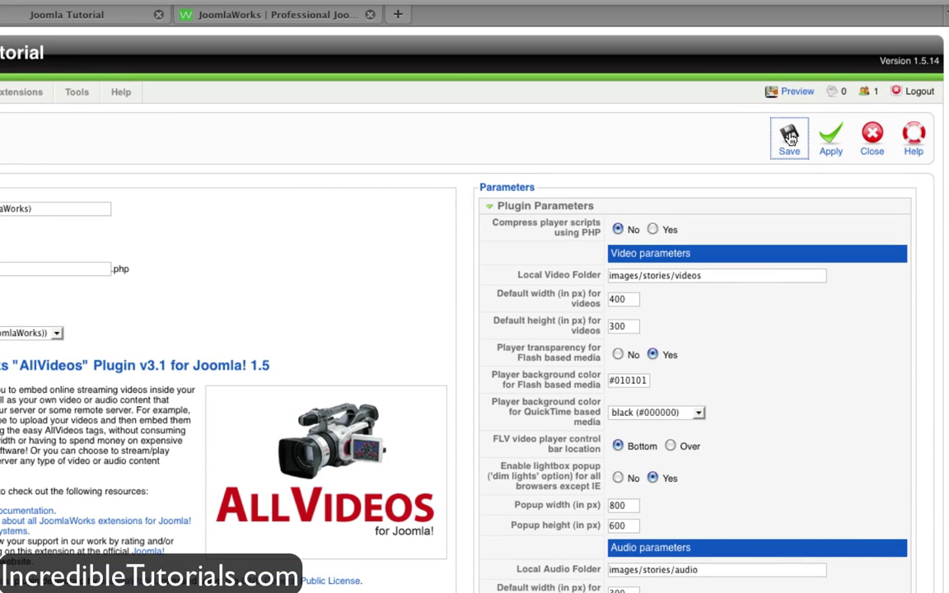
{"action": "left_click", "coordinate": [789, 139]}
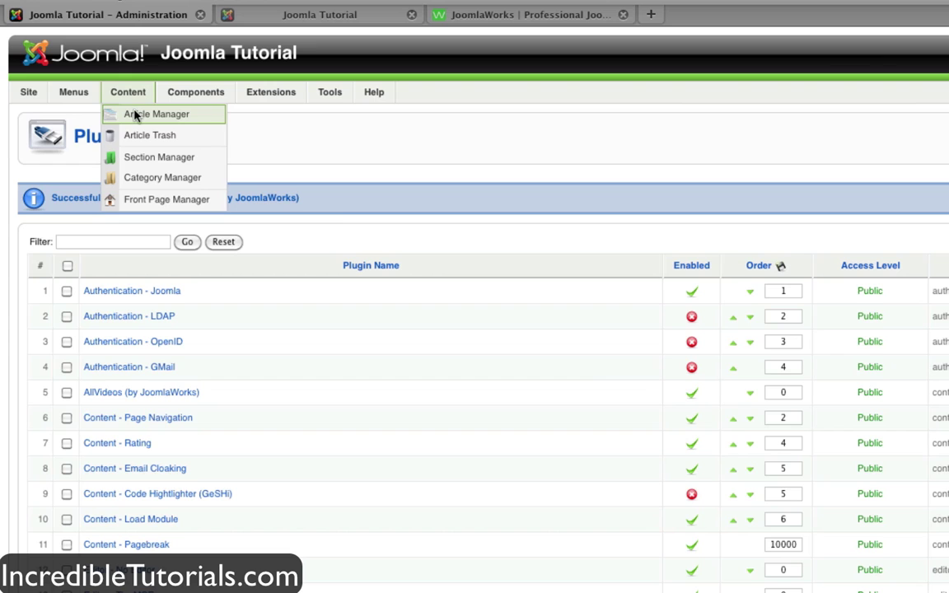
- Open the article "Walk'n With Walken 09: Michael Jackson Beats Off" and examine the YouTube embed code in its HTML source
{"action": "left_click", "coordinate": [135, 114]}
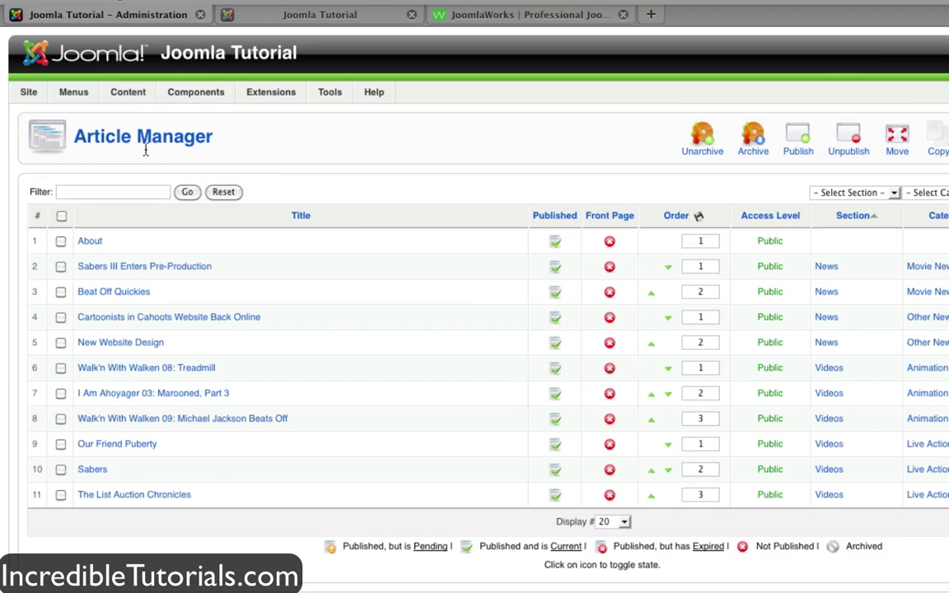
{"action": "left_click", "coordinate": [161, 422]}
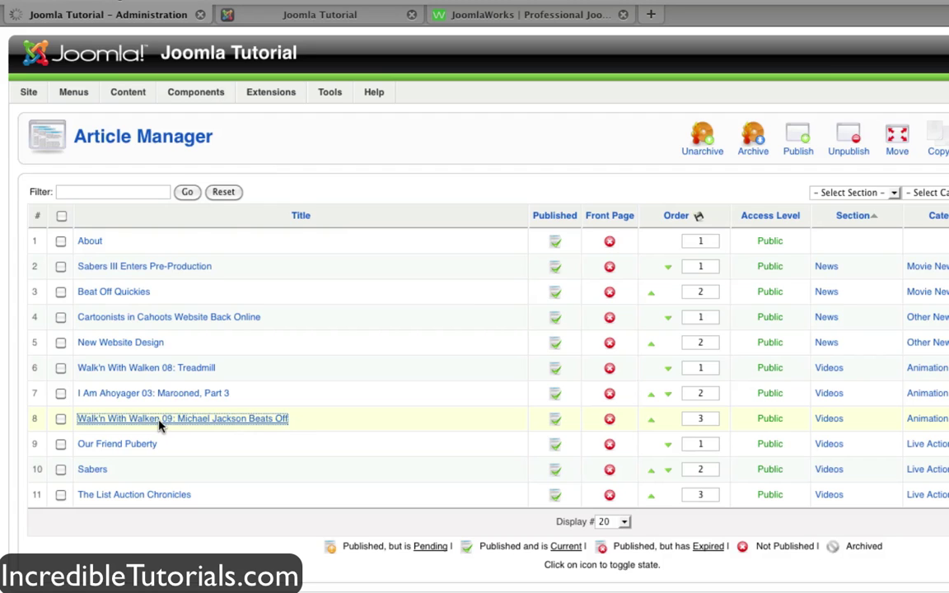
{"action": "scroll", "coordinate": [326, 487], "scroll_direction": "down", "scroll_amount": 5}
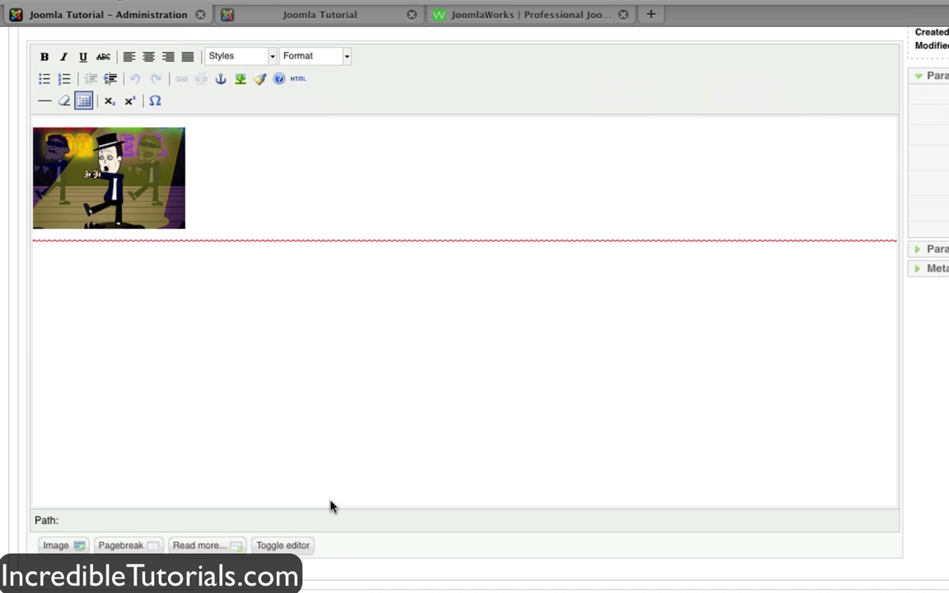
{"action": "left_click", "coordinate": [297, 78]}
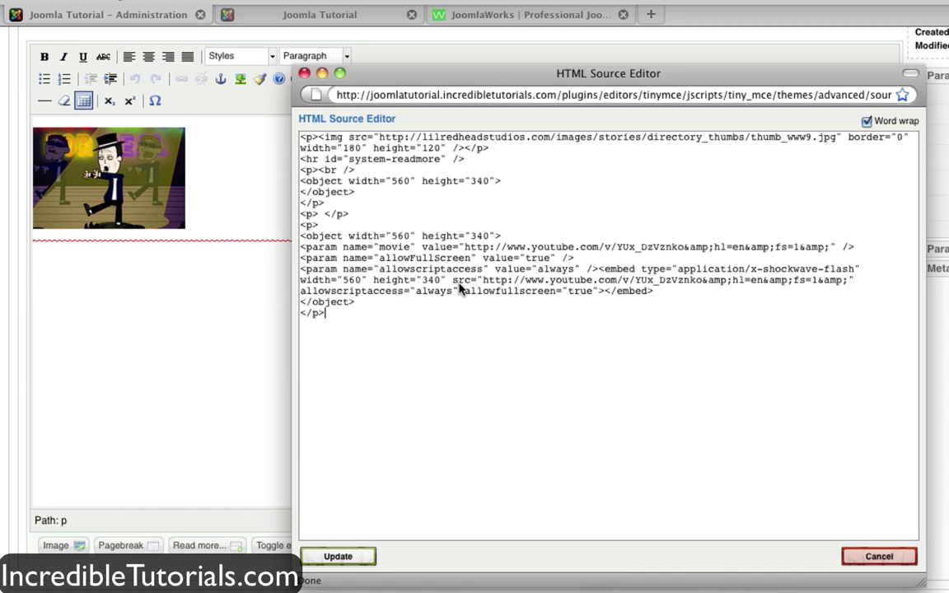
{"action": "left_click_drag", "start_coordinate": [445, 331], "coordinate": [272, 163]}
{"action": "left_click", "coordinate": [427, 324]}
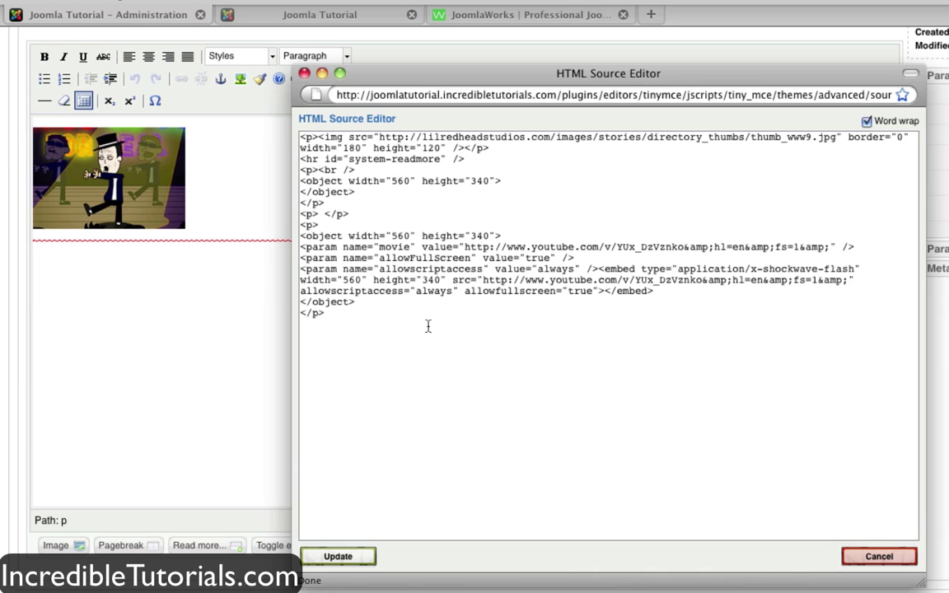
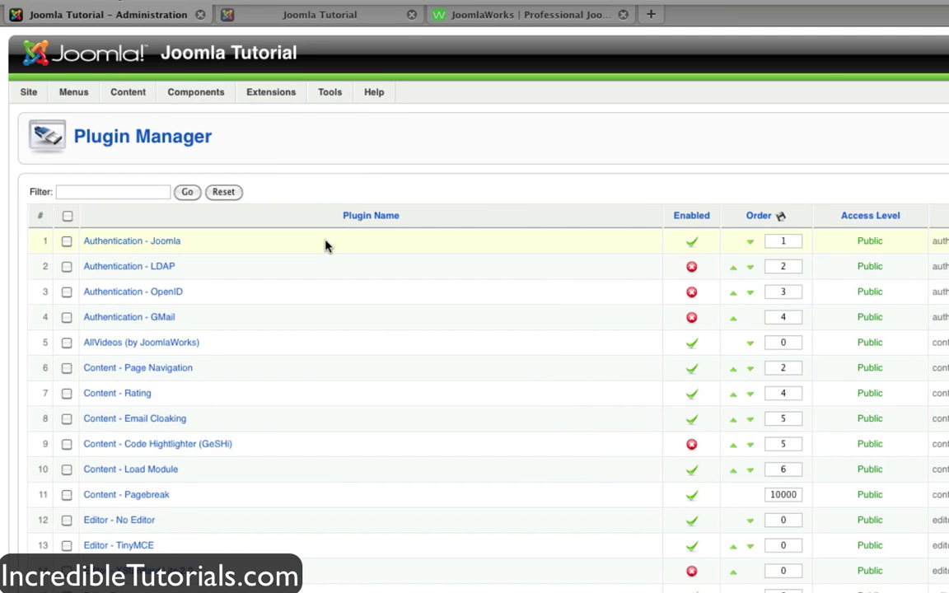
- Open the AllVideos documentation from the plugin's edit page and examine the table of supported formats and their tags
{"action": "scroll", "coordinate": [325, 245], "scroll_direction": "down", "scroll_amount": 1}
{"action": "left_click", "coordinate": [134, 317]}
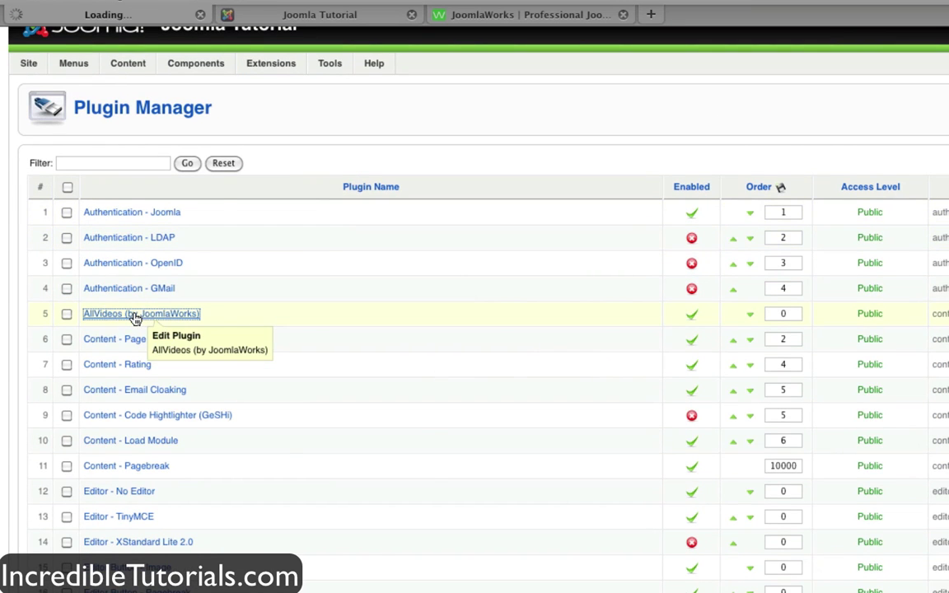
{"action": "scroll", "coordinate": [124, 314], "scroll_direction": "down", "scroll_amount": 4}
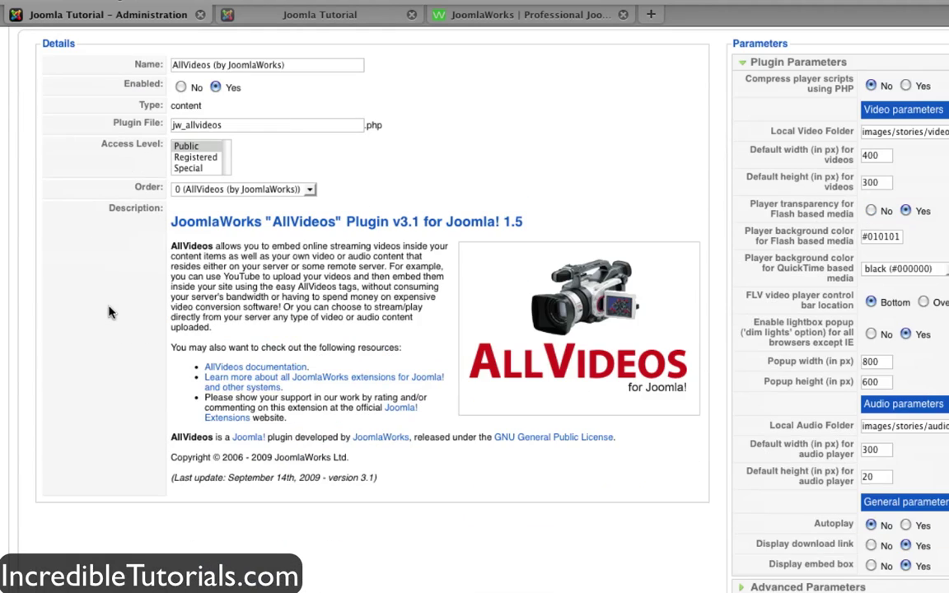
{"action": "left_click", "coordinate": [282, 370]}
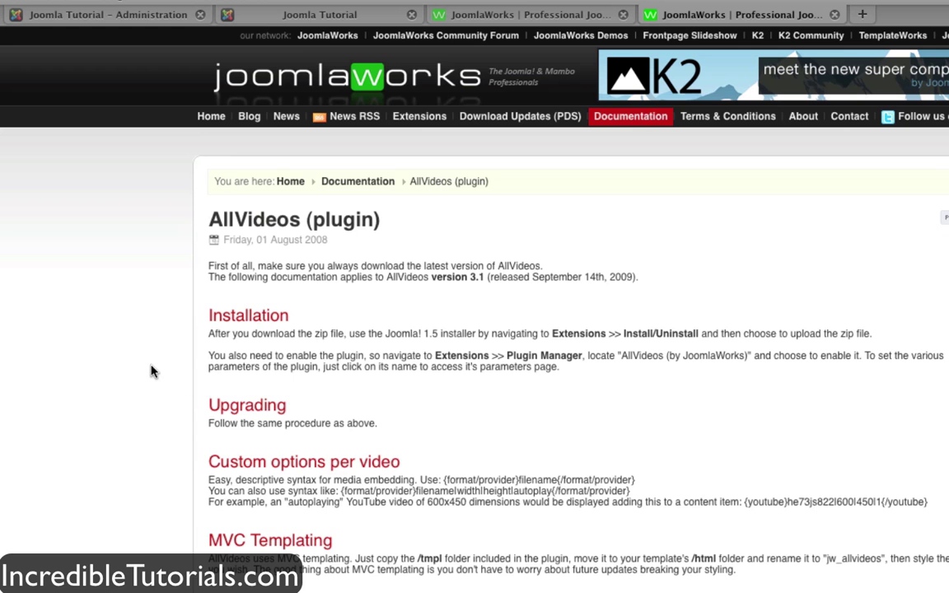
{"action": "scroll", "coordinate": [151, 372], "scroll_direction": "down", "scroll_amount": 10}
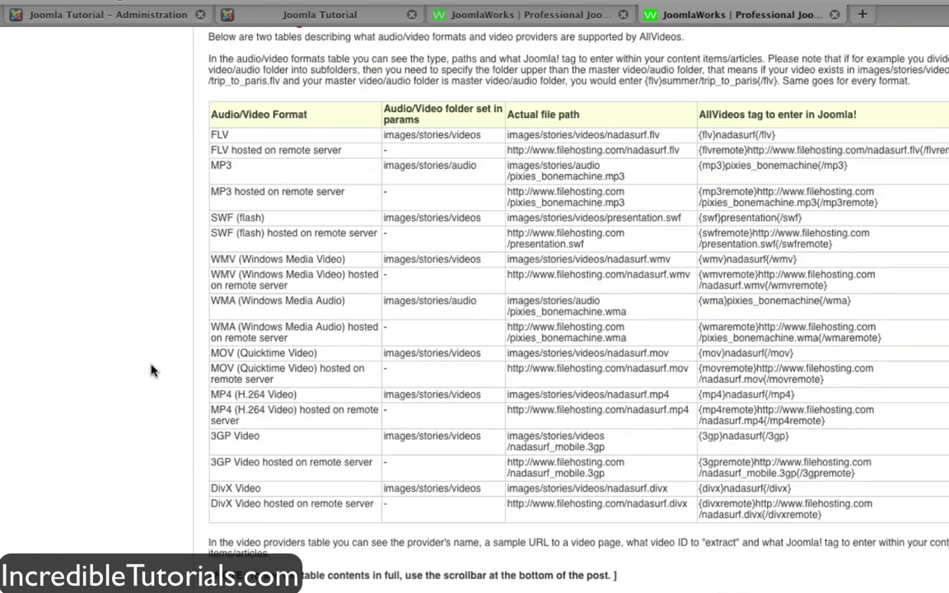
{"action": "scroll", "coordinate": [151, 372], "scroll_direction": "down", "scroll_amount": 1}
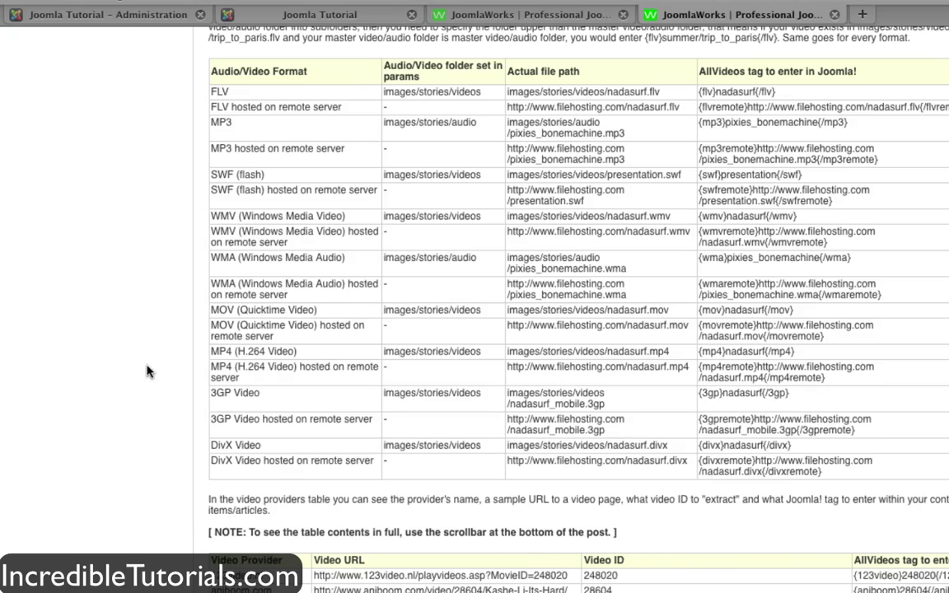
- Examine the video providers table, especially the youtube.com row's sample URL, video ID and AllVideos tag
{"action": "scroll", "coordinate": [148, 372], "scroll_direction": "down", "scroll_amount": 6}
{"action": "scroll", "coordinate": [149, 371], "scroll_direction": "down", "scroll_amount": 8}
{"action": "scroll", "coordinate": [148, 372], "scroll_direction": "down", "scroll_amount": 10}
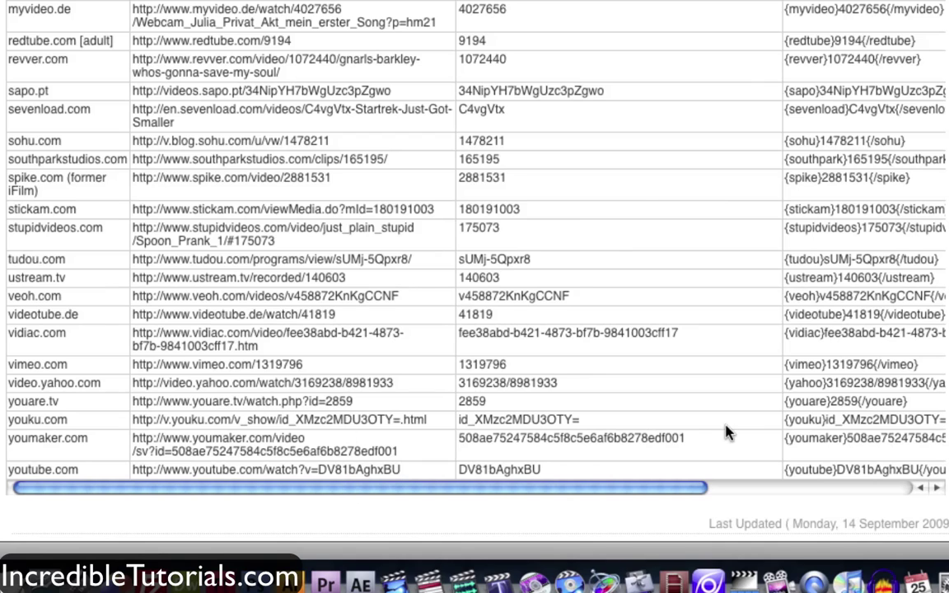
{"action": "left_click_drag", "start_coordinate": [643, 496], "coordinate": [721, 502]}
{"action": "left_click_drag", "start_coordinate": [921, 480], "coordinate": [729, 474]}
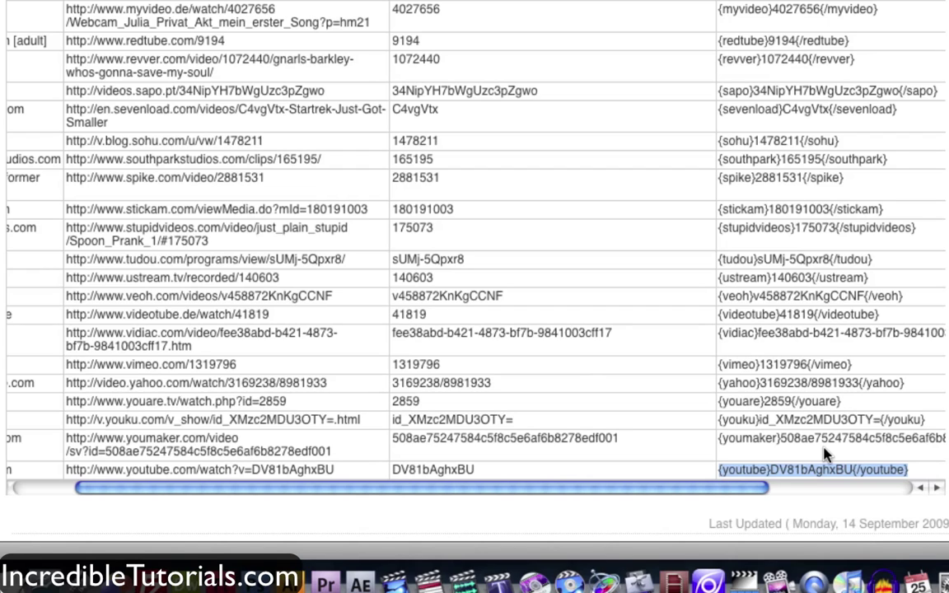
{"action": "scroll", "coordinate": [359, 487], "scroll_direction": "left", "scroll_amount": 5}
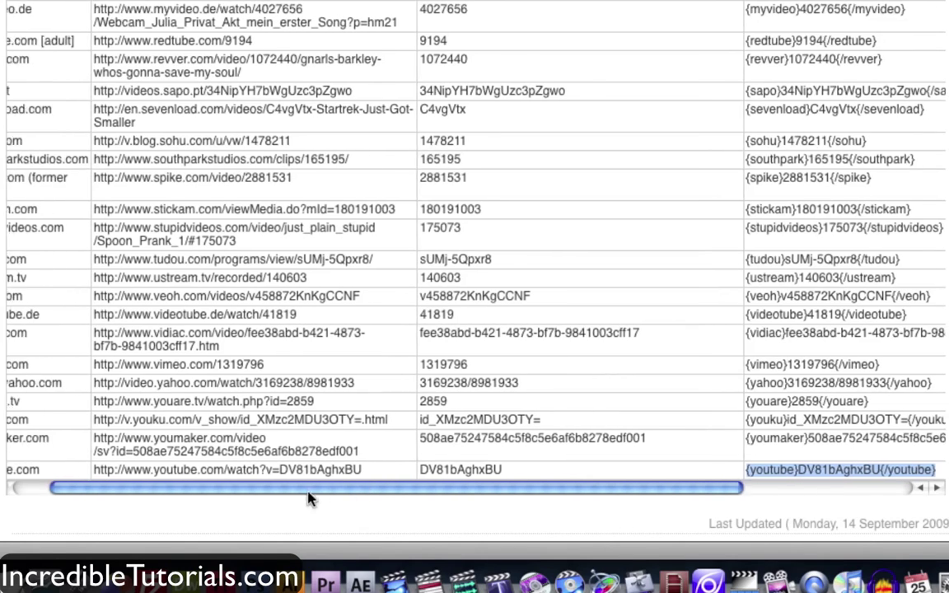
{"action": "left_click", "coordinate": [381, 476]}
{"action": "double_click", "coordinate": [382, 475]}
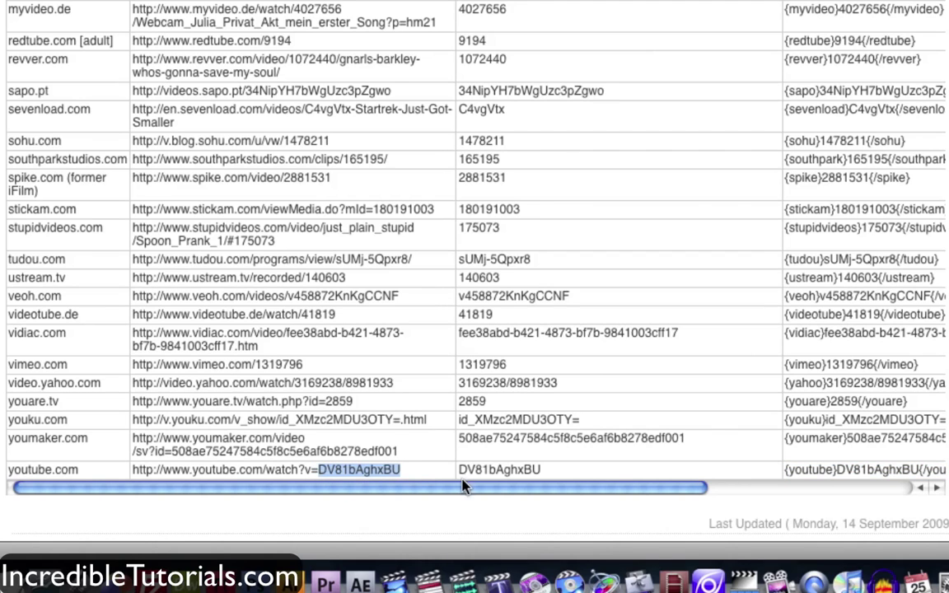
{"action": "scroll", "coordinate": [536, 488], "scroll_direction": "right", "scroll_amount": 5}
{"action": "left_click_drag", "start_coordinate": [765, 475], "coordinate": [566, 476]}
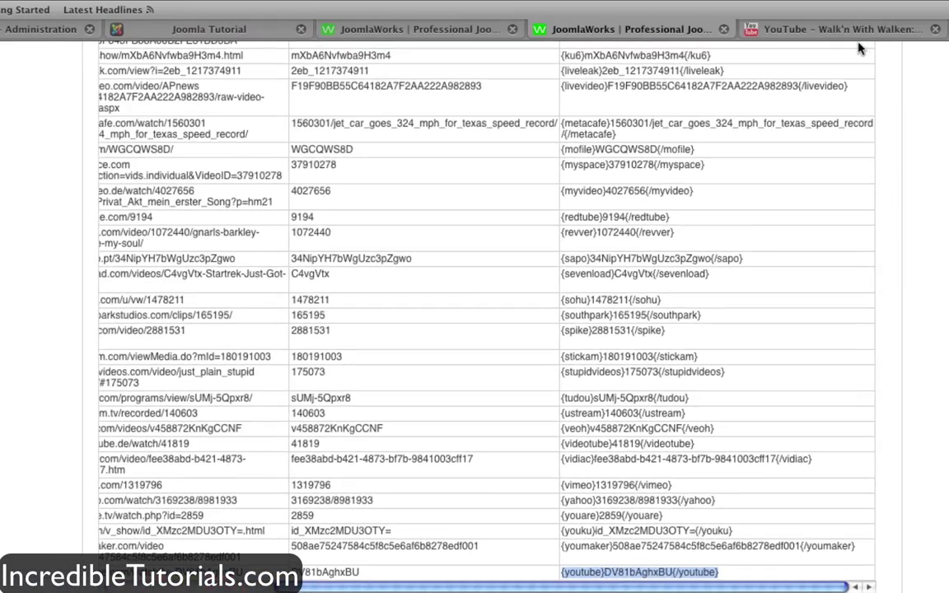
- Copy the video ID YUx_DzVznko from the address of the YouTube page "Walk'n With Walken: Michael Jackson Beats Off"
{"action": "left_click", "coordinate": [843, 32]}
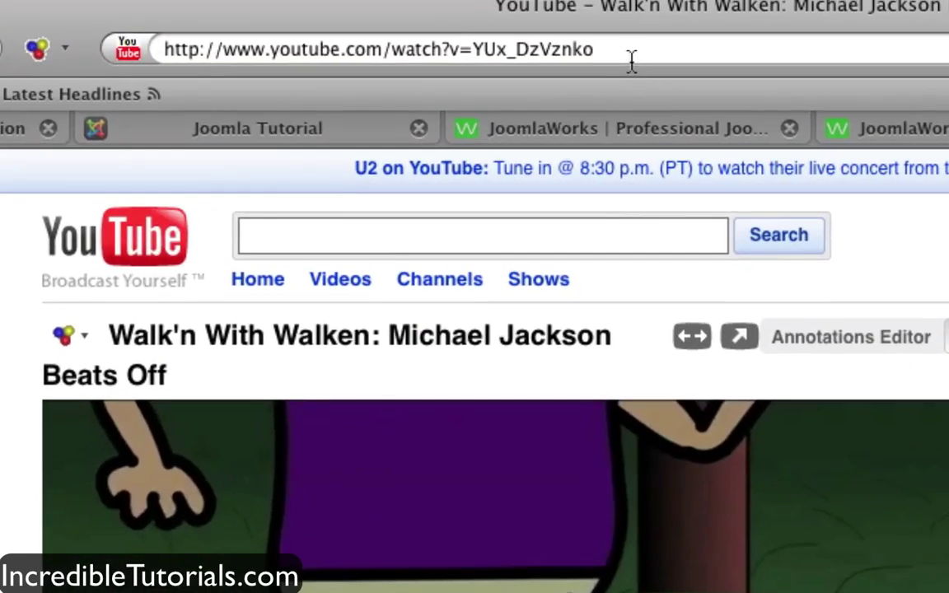
{"action": "left_click_drag", "start_coordinate": [598, 53], "coordinate": [474, 63]}
{"action": "key", "text": "super+c"}
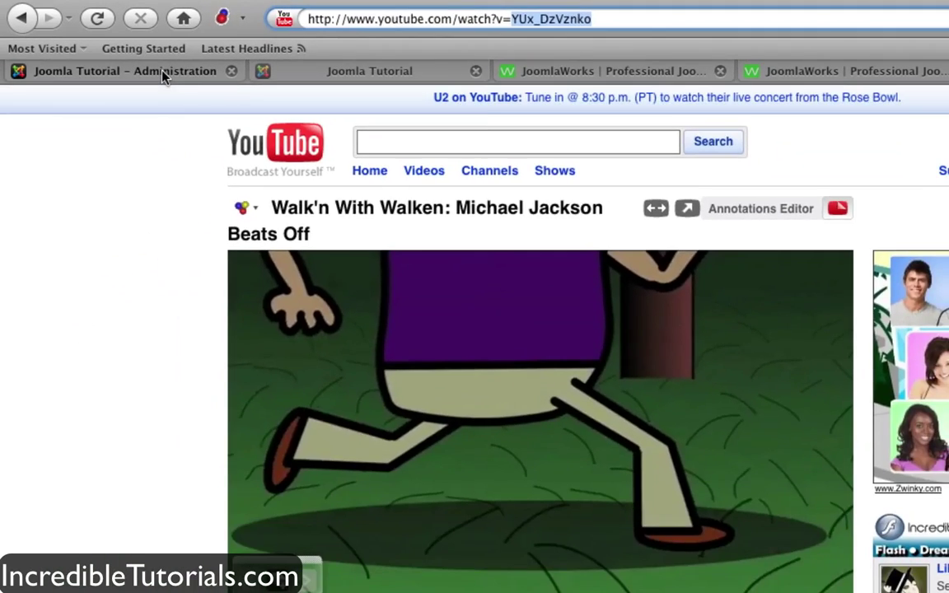
- Return to the Joomla administration and save the AllVideos plugin, closing its edit page
{"action": "left_click", "coordinate": [163, 74]}
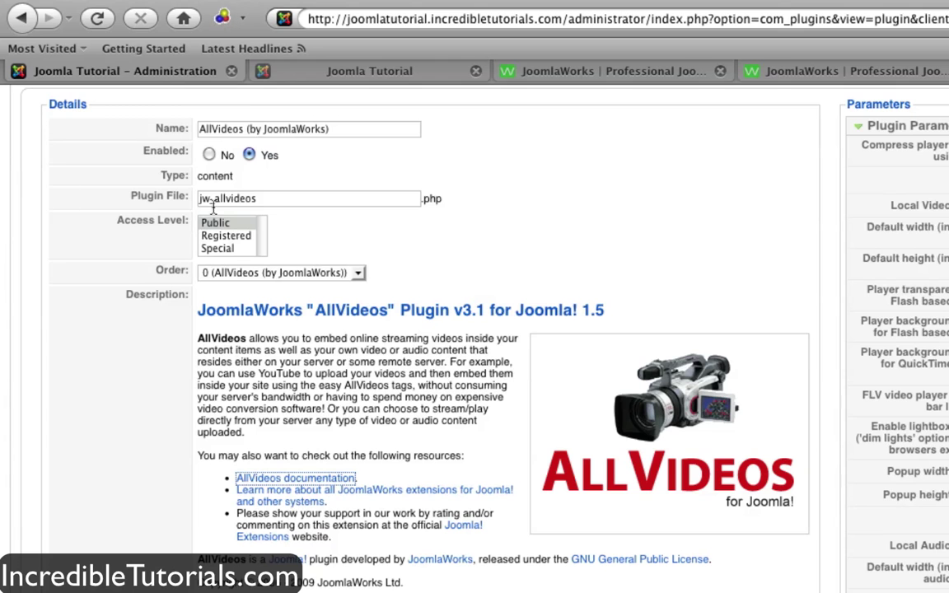
{"action": "scroll", "coordinate": [449, 282], "scroll_direction": "up", "scroll_amount": 4}
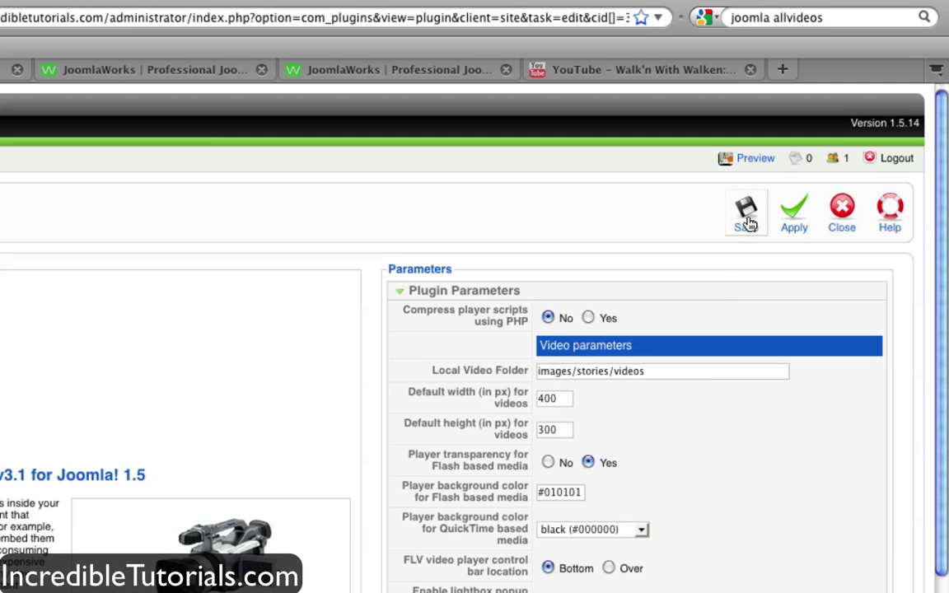
{"action": "left_click", "coordinate": [746, 214]}
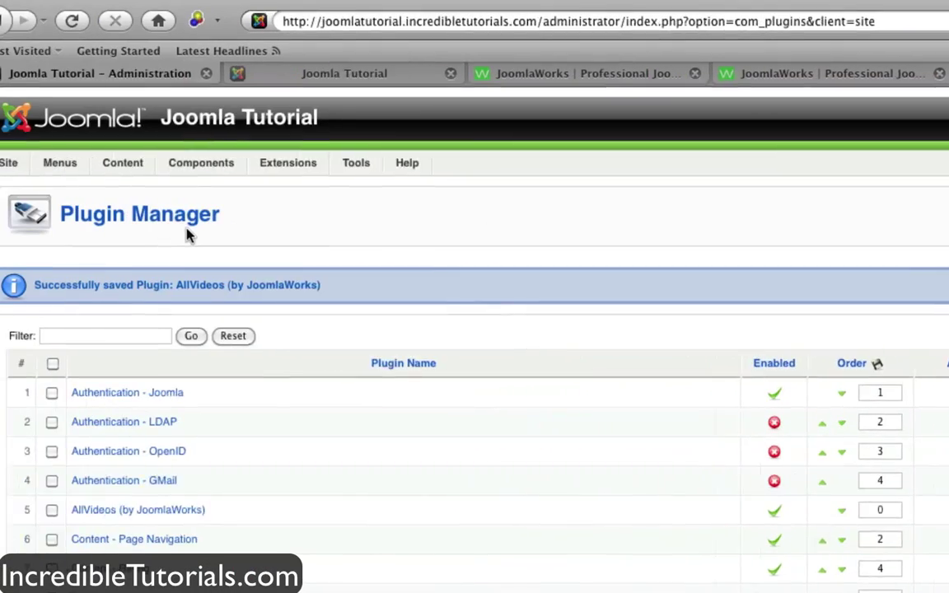
- Open the article "Walk'n With Walken 09: Michael Jackson Beats Off" for editing from the Article Manager
{"action": "mouse_move", "coordinate": [129, 165]}
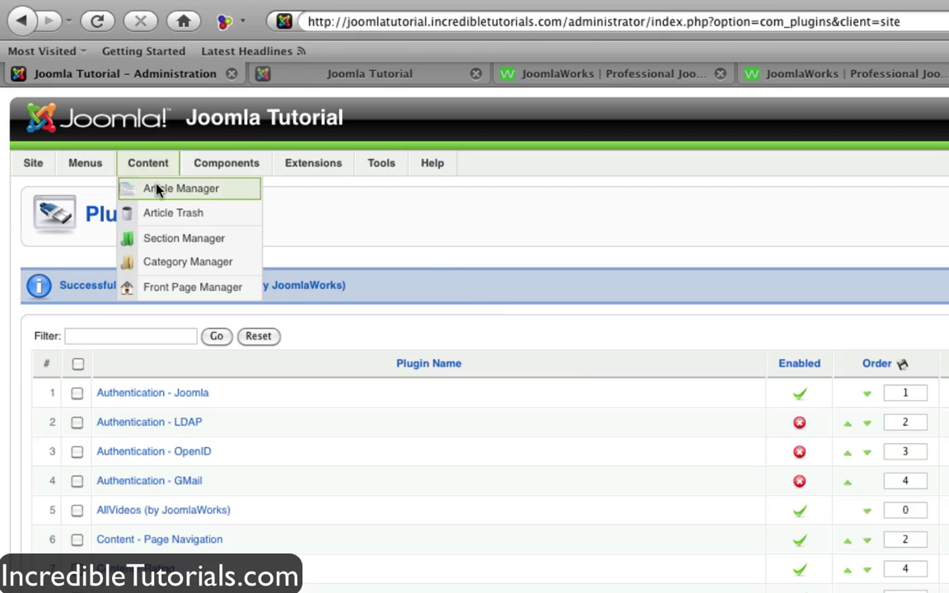
{"action": "left_click", "coordinate": [158, 189]}
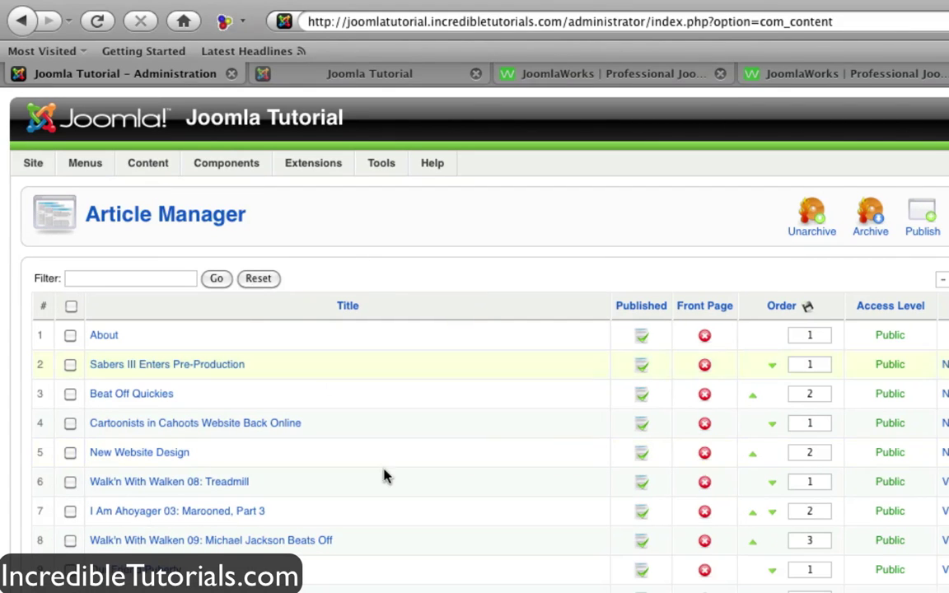
{"action": "left_click", "coordinate": [246, 544]}
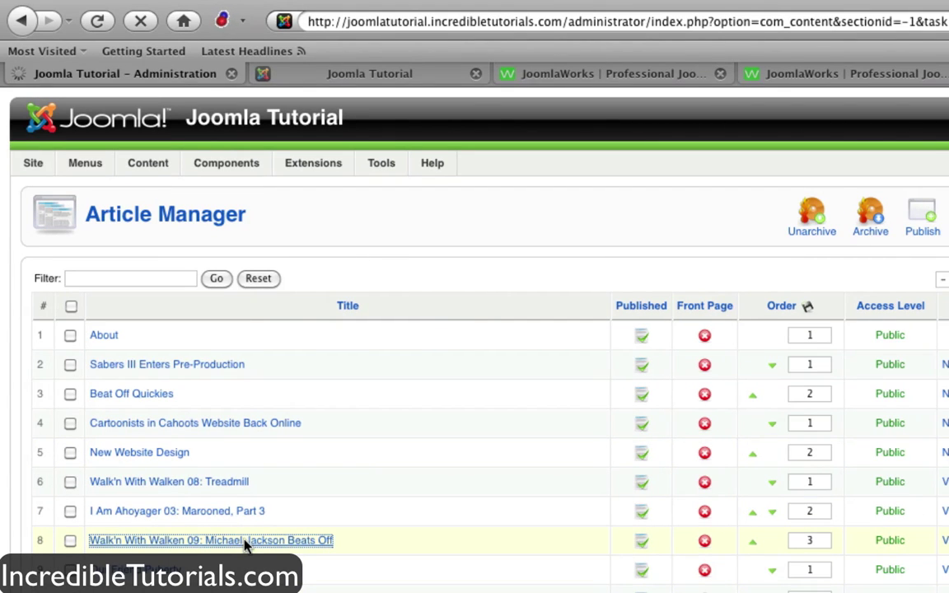
{"action": "scroll", "coordinate": [360, 546], "scroll_direction": "down", "scroll_amount": 3}
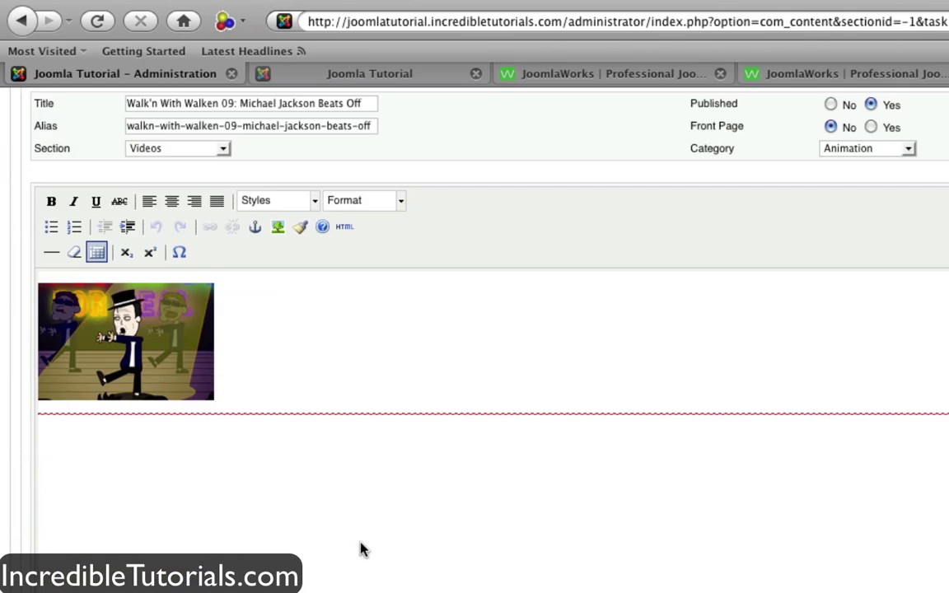
{"action": "scroll", "coordinate": [495, 503], "scroll_direction": "up", "scroll_amount": 1}
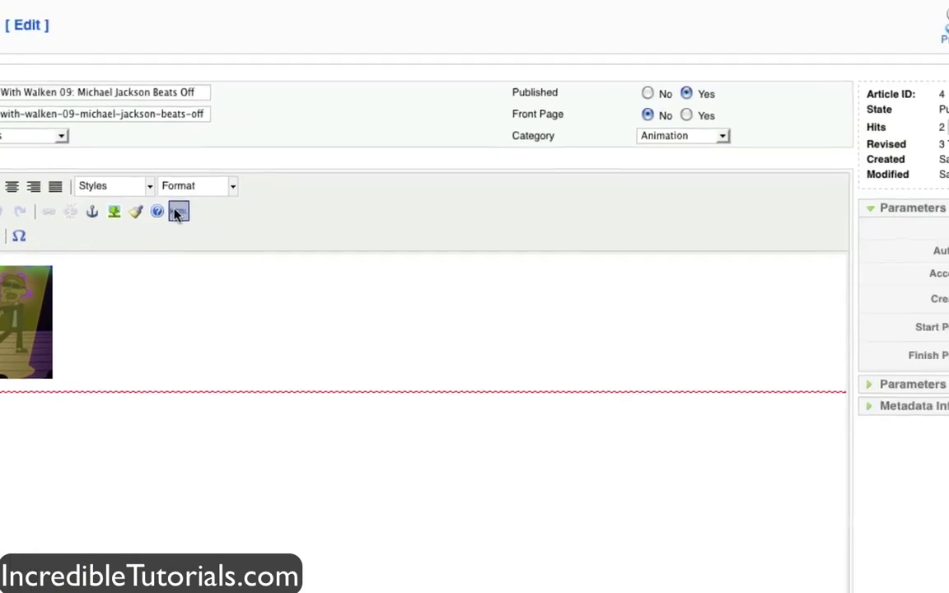
- Delete all of the article's existing HTML source code and update the article body
{"action": "left_click", "coordinate": [344, 310]}
{"action": "left_click_drag", "start_coordinate": [321, 309], "coordinate": [85, 70]}
{"action": "key", "text": "BackSpace"}
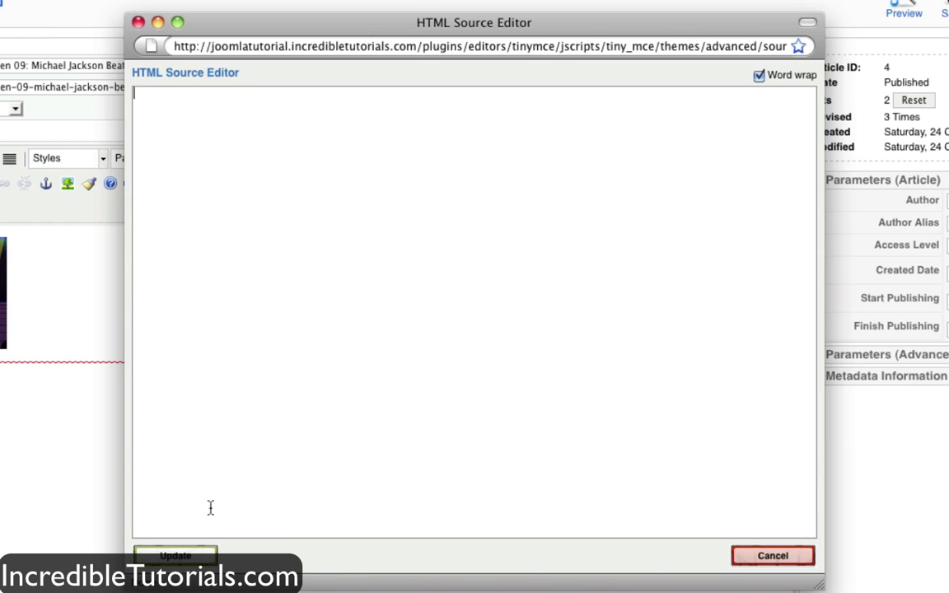
{"action": "left_click", "coordinate": [180, 555]}
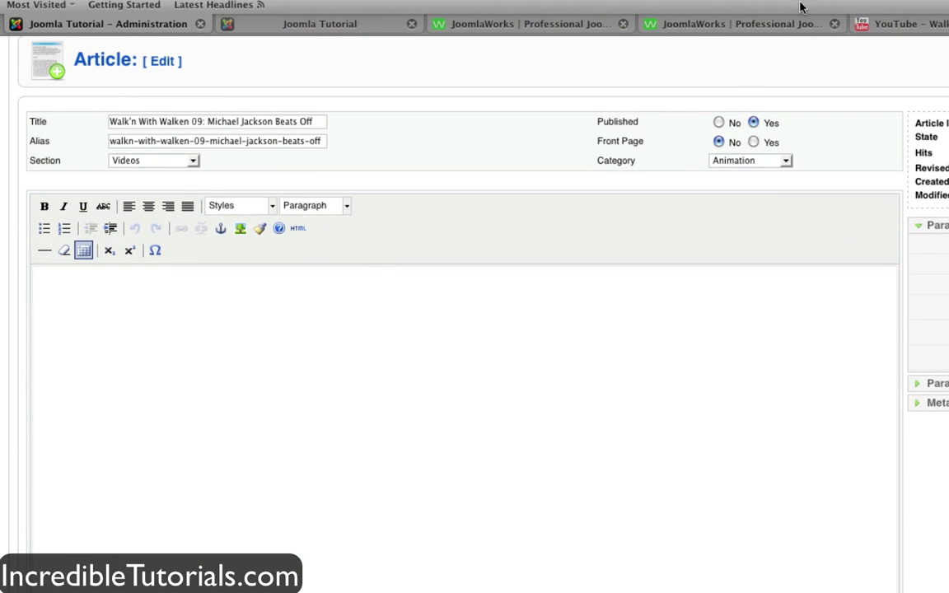
- Check the YouTube tag in the documentation, enter {youtube}YUx_DzVznko{/youtube} as the article body, and apply the changes
{"action": "left_click", "coordinate": [697, 24]}
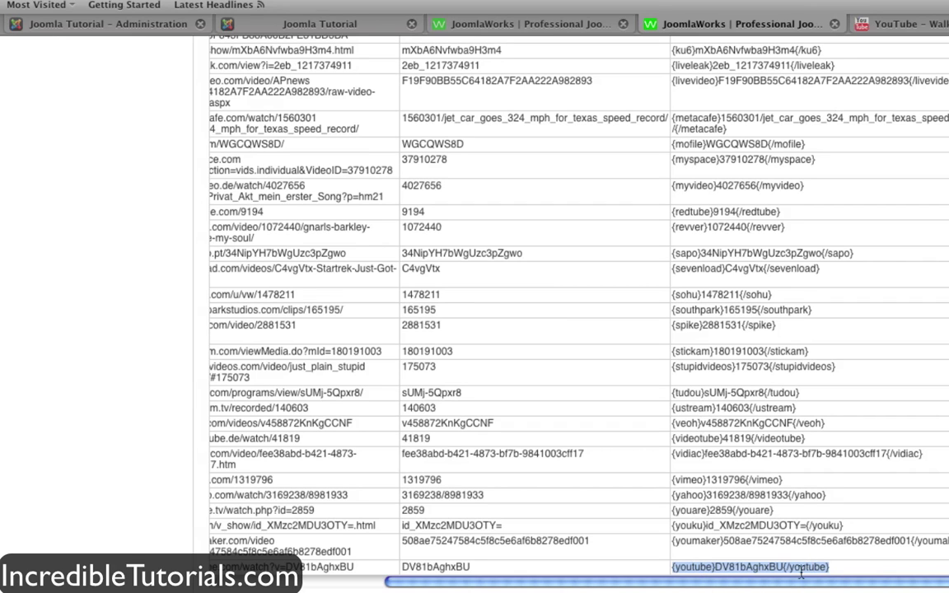
{"action": "left_click", "coordinate": [165, 24]}
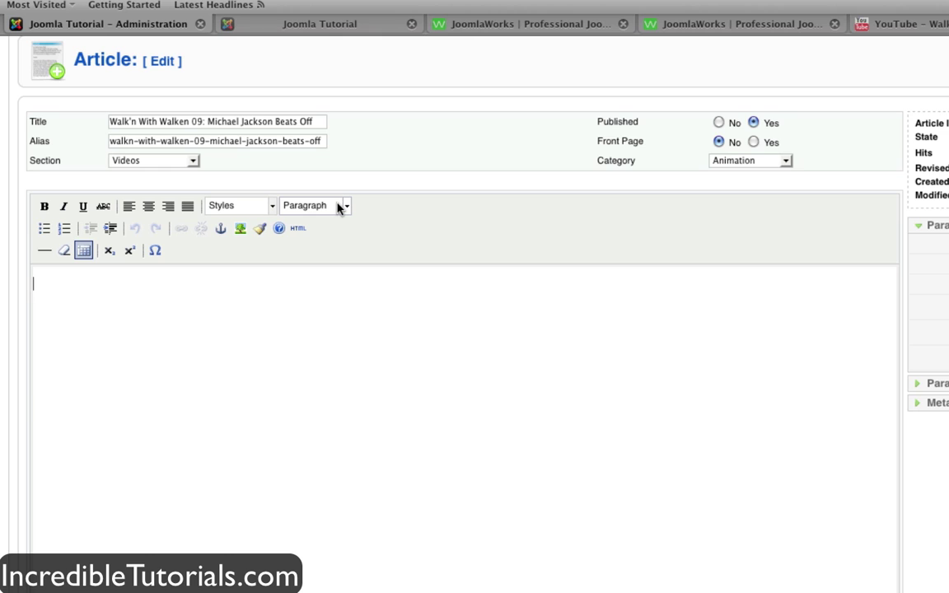
{"action": "type", "text": "{youtube}"}
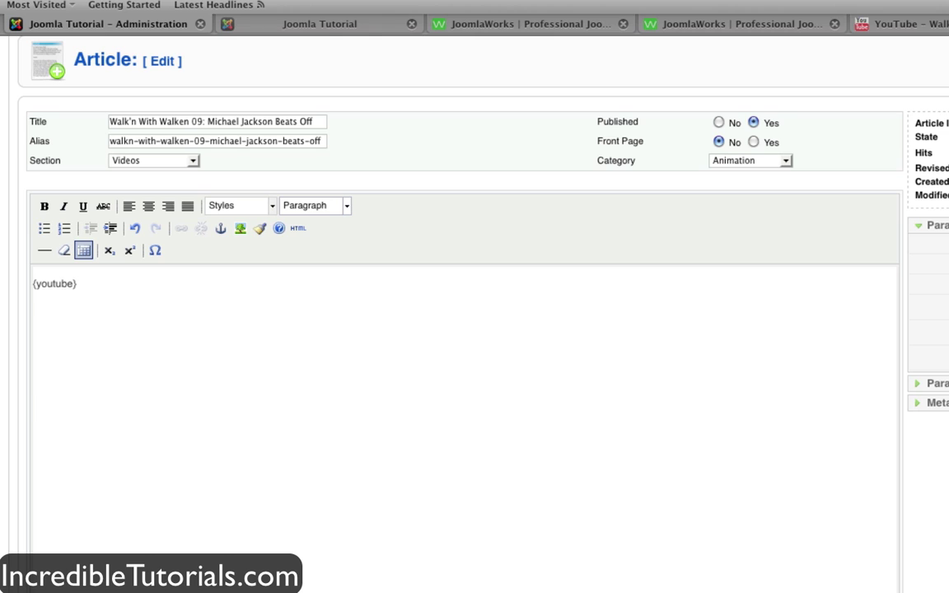
{"action": "key", "text": "super+v"}
{"action": "type", "text": "{/youtube}"}
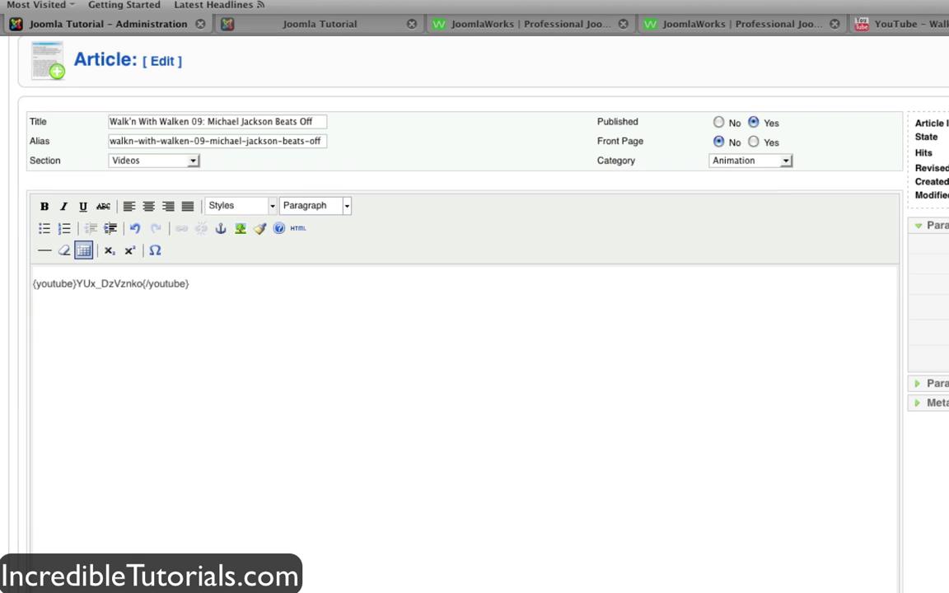
{"action": "scroll", "coordinate": [541, 252], "scroll_direction": "up", "scroll_amount": 2}
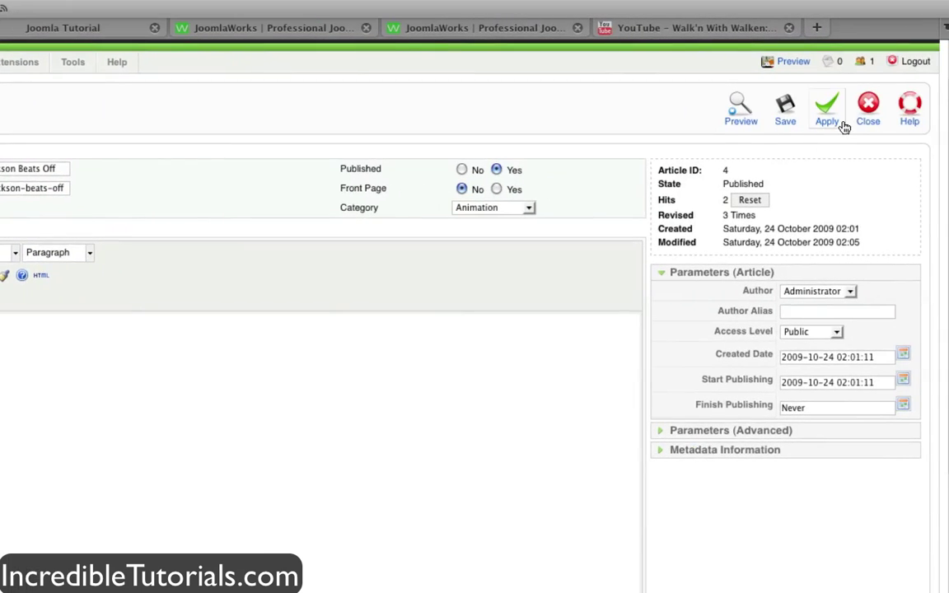
{"action": "scroll", "coordinate": [941, 121], "scroll_direction": "up", "scroll_amount": 2}
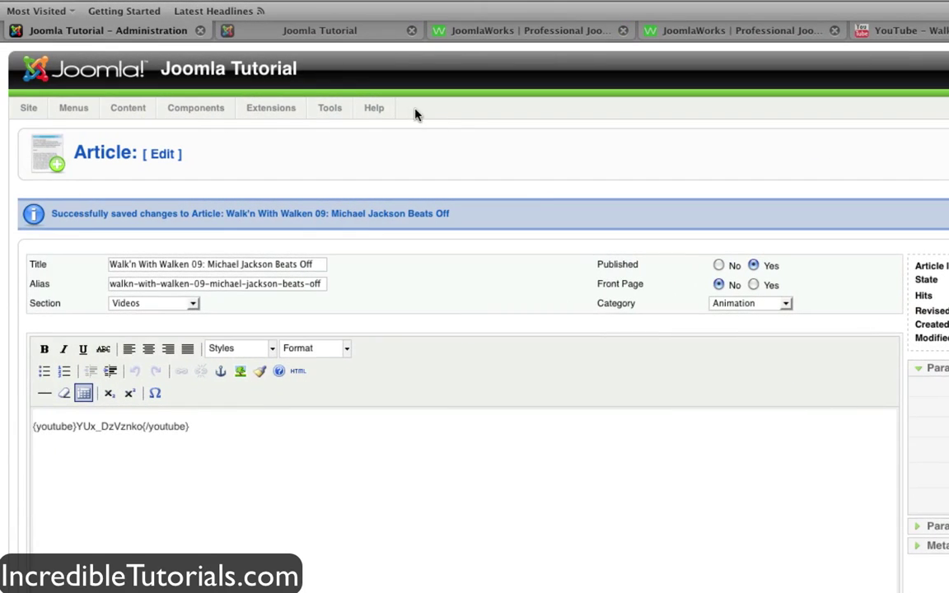
- On the public site, open "Walk'n With Walken 09: Michael Jackson Beats Off" from the Animation Videos list
{"action": "left_click", "coordinate": [321, 33]}
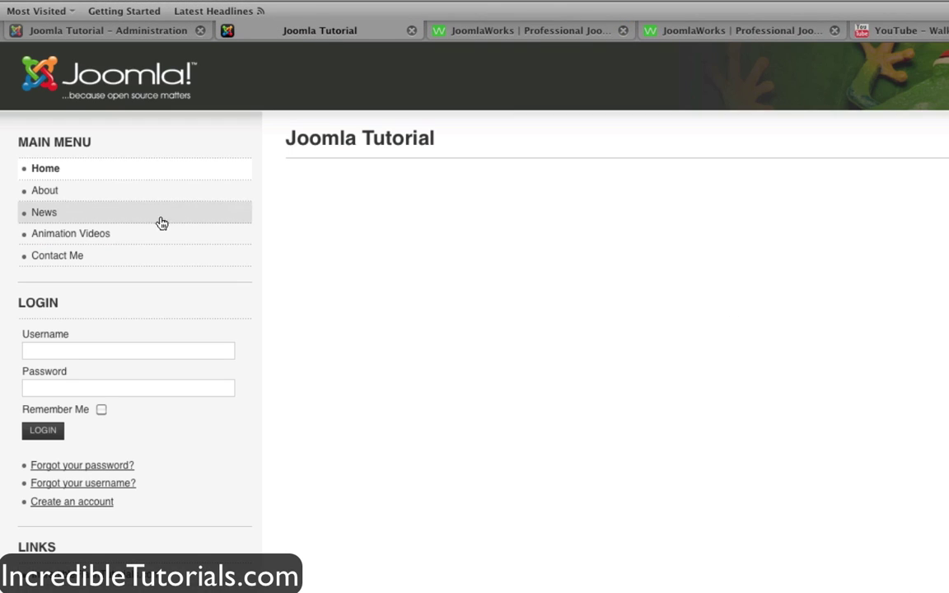
{"action": "left_click", "coordinate": [60, 236]}
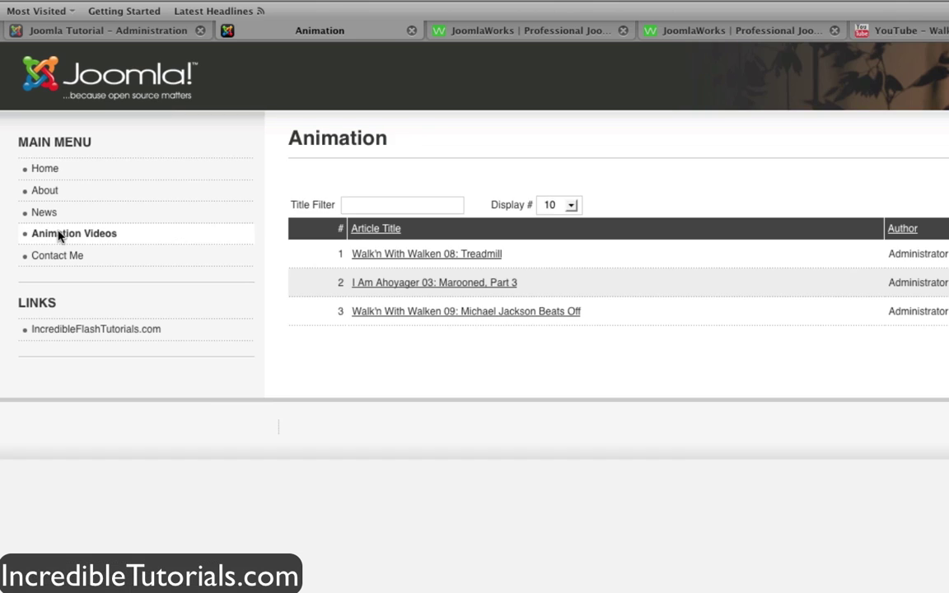
{"action": "left_click", "coordinate": [421, 318]}
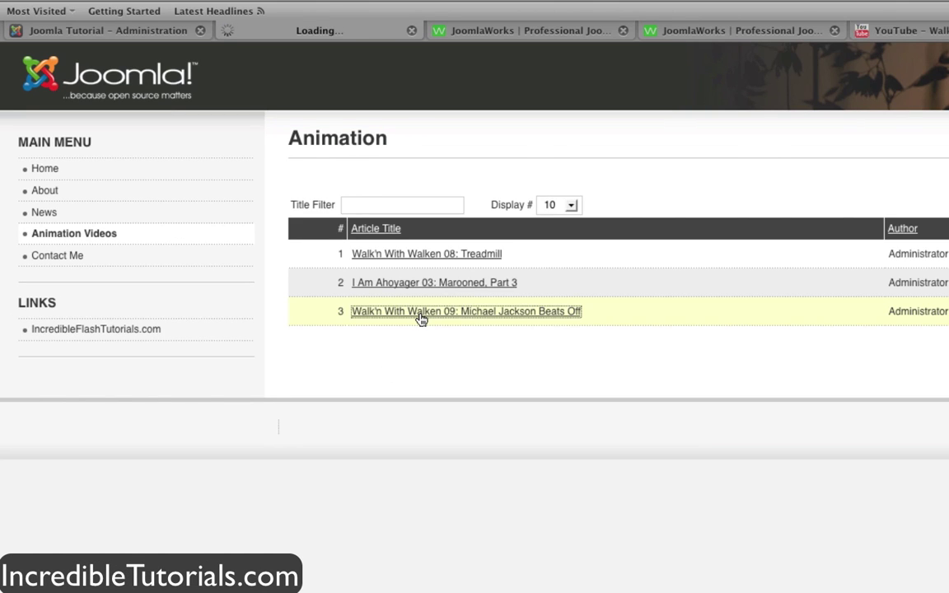